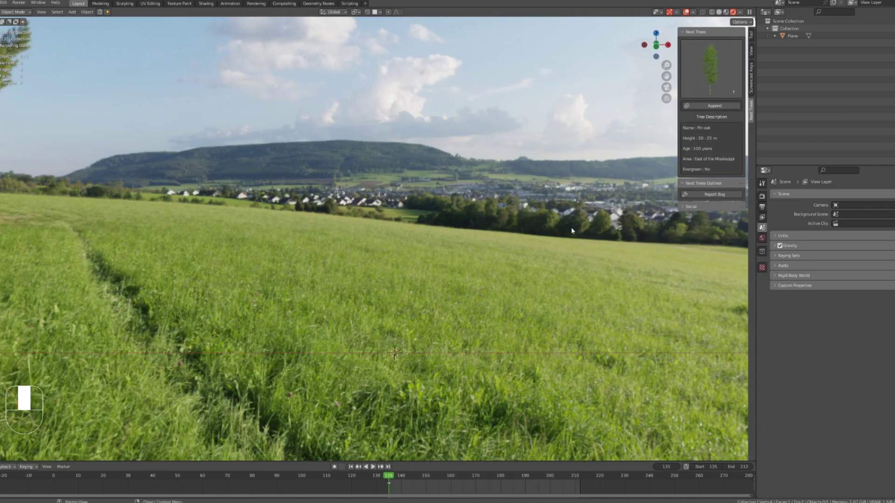
Step: Place the 3D cursor on the near grass of the meadow and append the Pin oak from the Next Trees library there
click(716, 76)
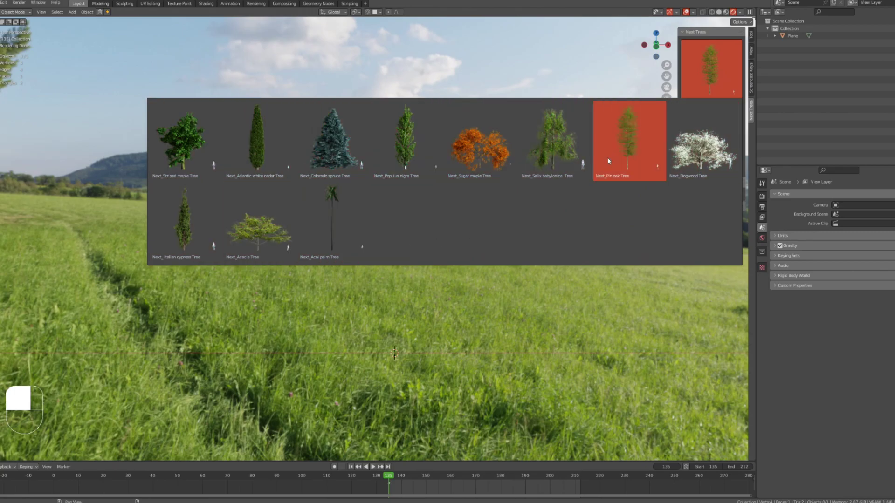
click(627, 164)
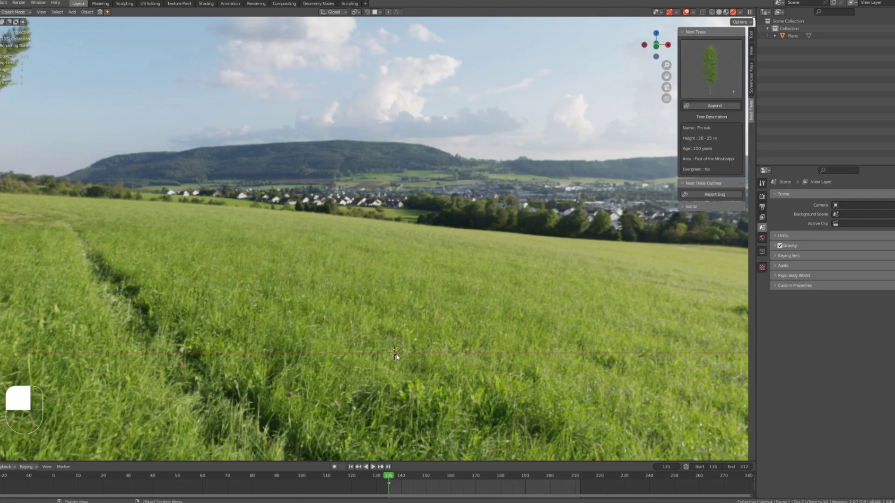
key(shift)
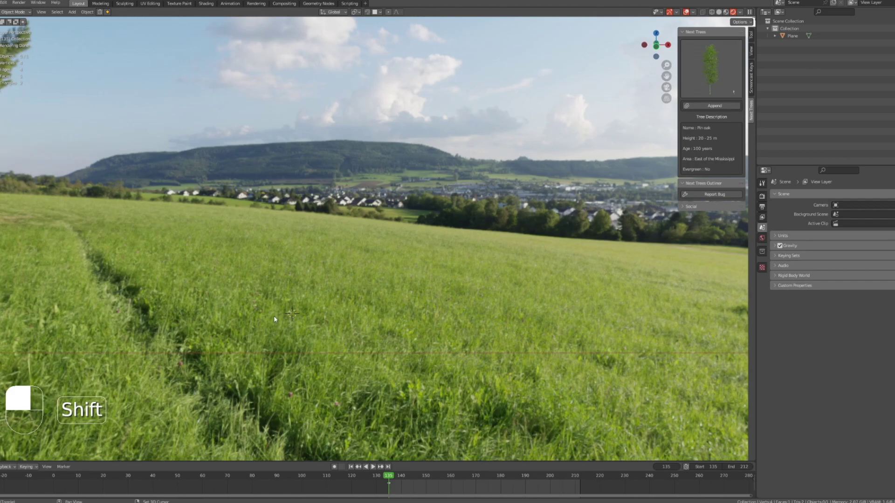
key(shift)
shift+right_click(406, 354)
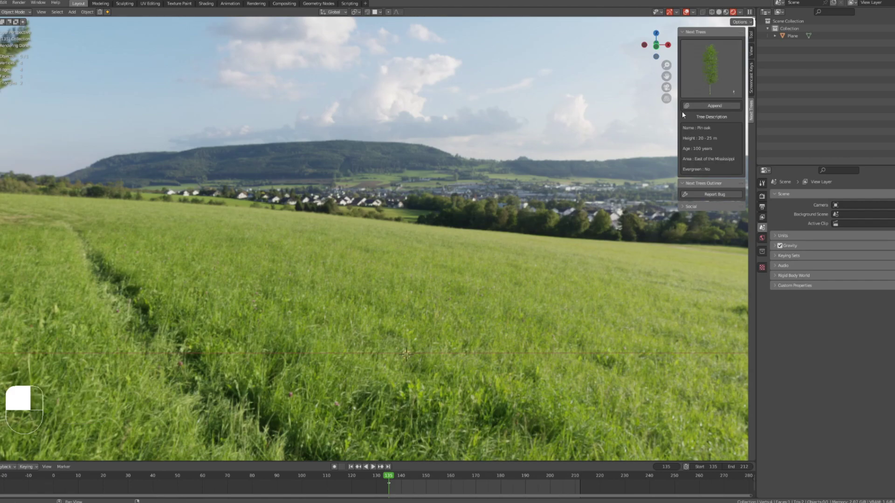
click(708, 106)
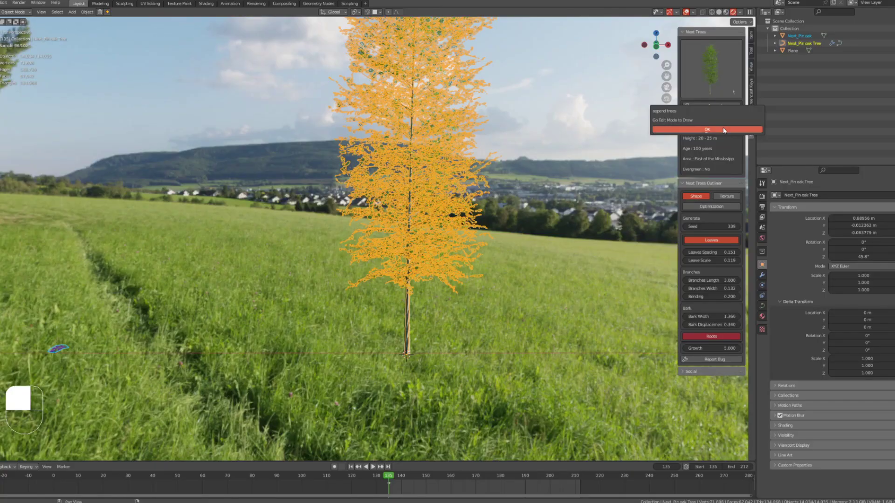
click(625, 230)
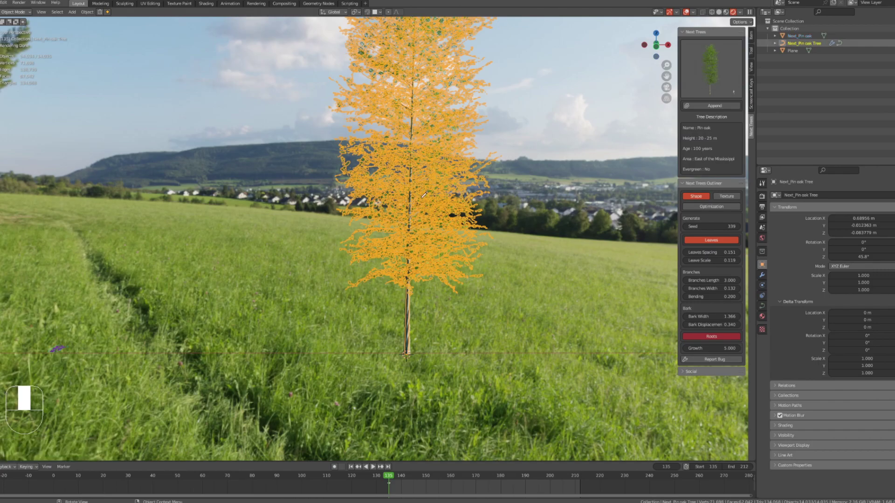
Step: Enter Edit Mode on the pin oak and draw an upward freehand stroke for another trunk beside it
key(Tab)
scroll(451, 205, down, 1)
shift+middle_drag(450, 206, 400, 329)
scroll(399, 329, down, 2)
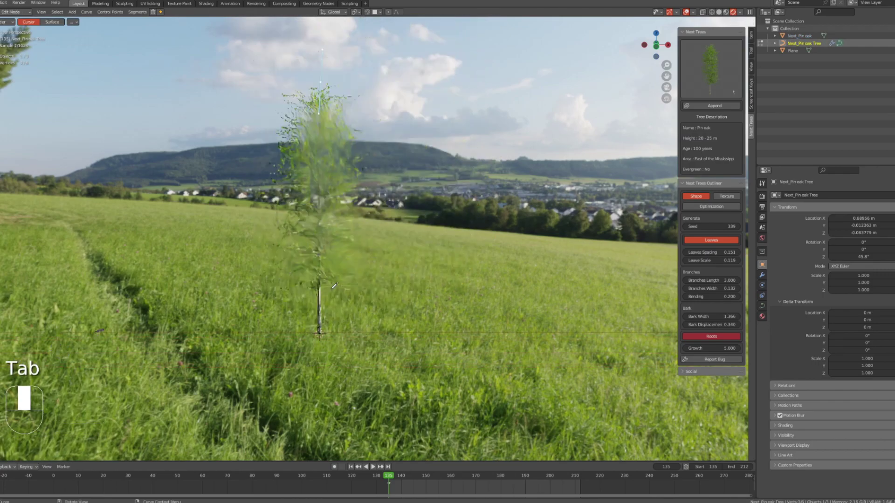
drag(399, 328, 423, 191)
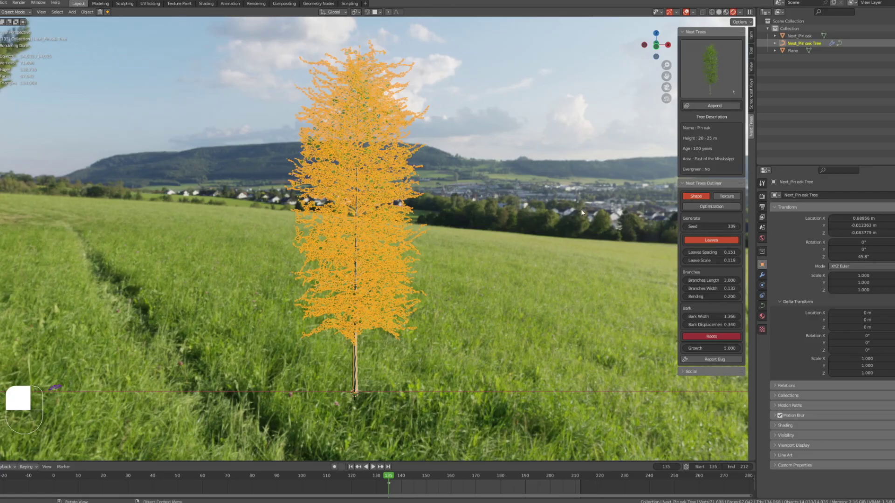
Step: Deselect the pin oak and set its shape Seed to 342
click(224, 189)
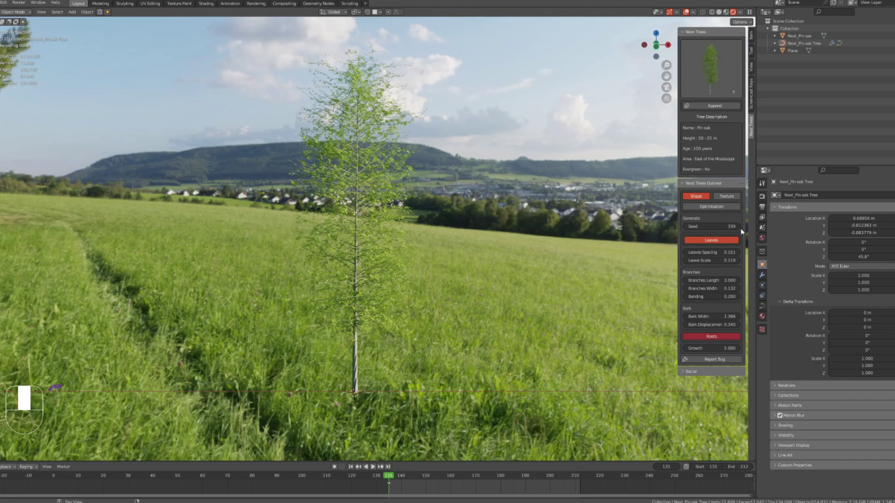
click(738, 227)
click(738, 227)
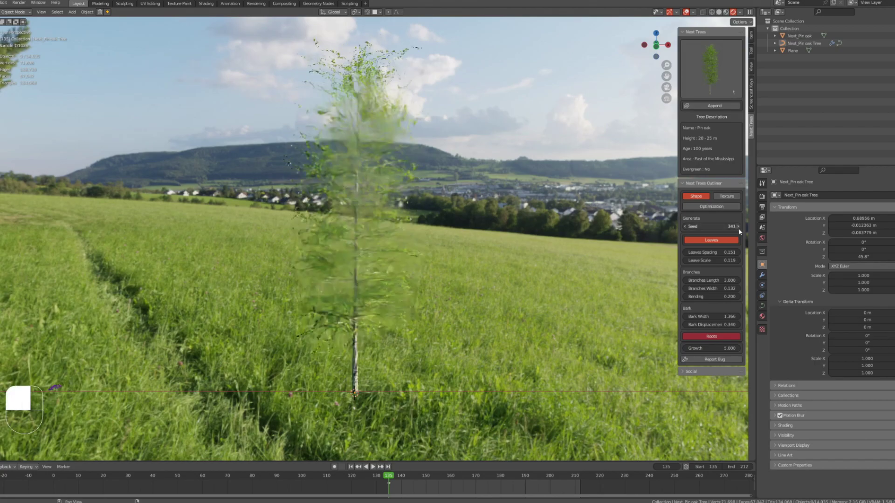
click(738, 227)
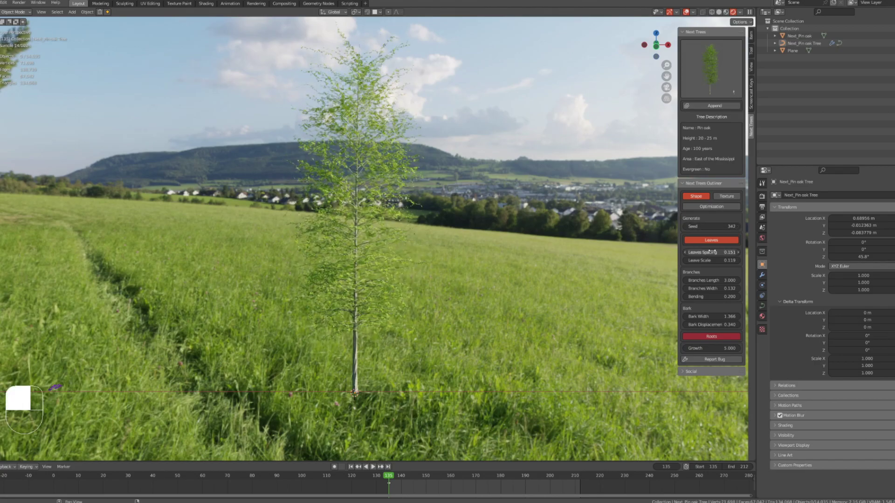
Step: Switch the pin oak's leaves off and on again, and try a Leaves Spacing of 1
click(714, 242)
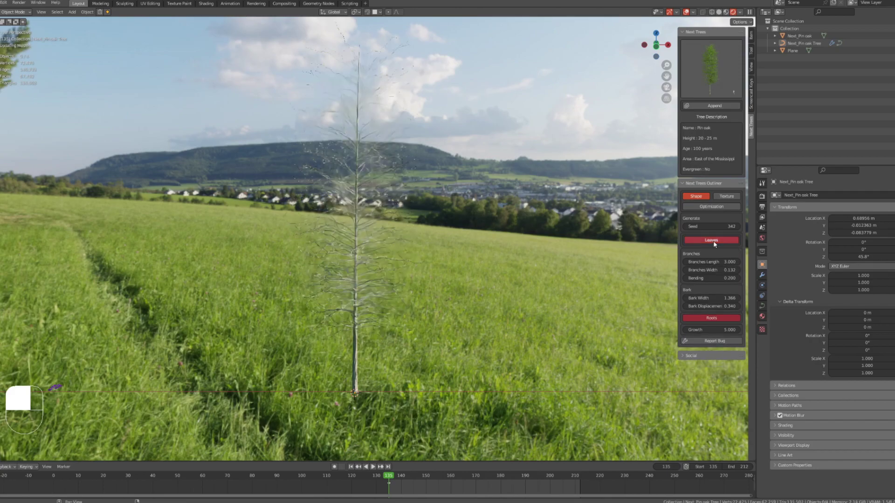
click(721, 240)
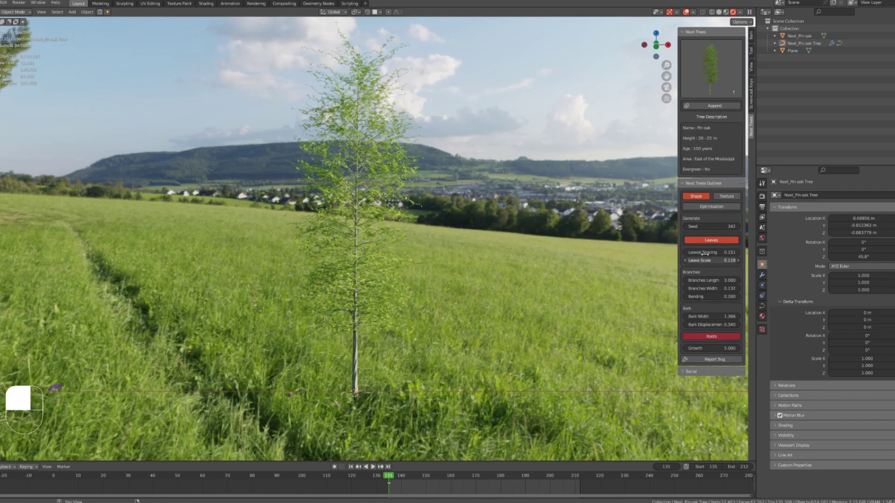
scroll(410, 247, up, 3)
scroll(420, 280, up, 5)
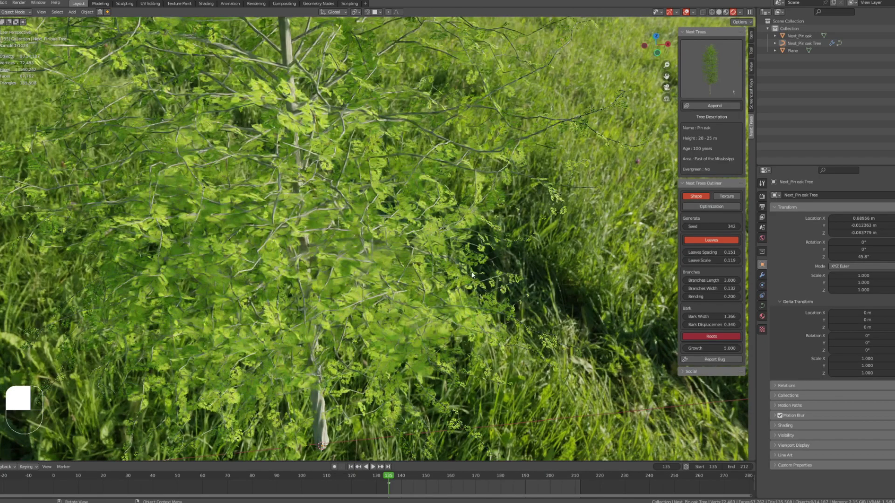
click(720, 252)
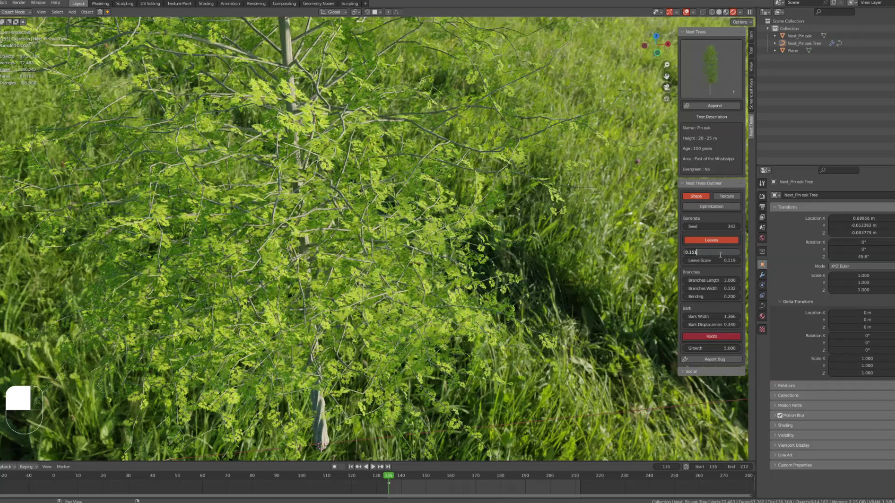
key(Return)
middle_drag(519, 262, 465, 201)
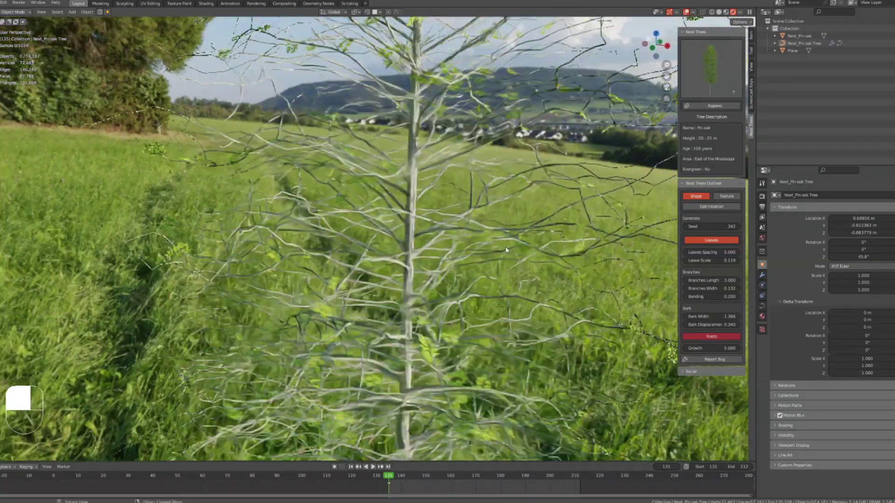
Step: Try a dense foliage by lowering the Leaves Spacing to 0.03, and inspect the leaves from above and the side
click(685, 252)
click(685, 252)
click(684, 252)
click(685, 252)
click(685, 252)
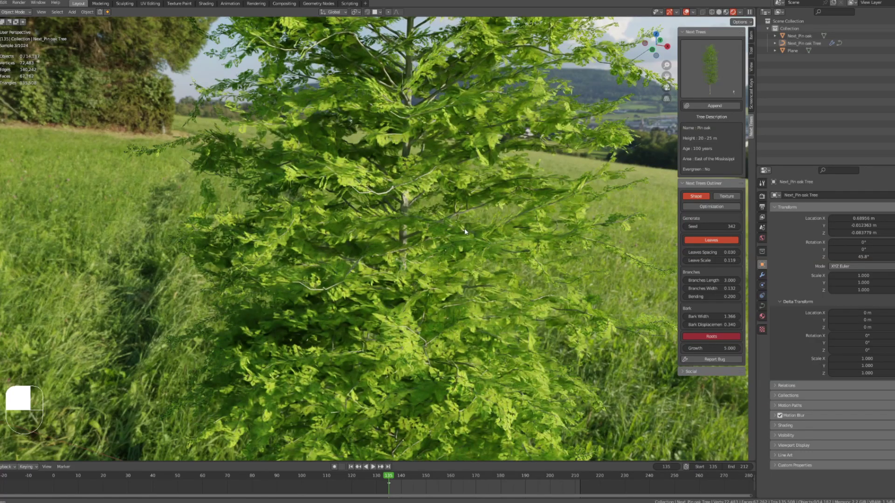
middle_drag(464, 228, 464, 239)
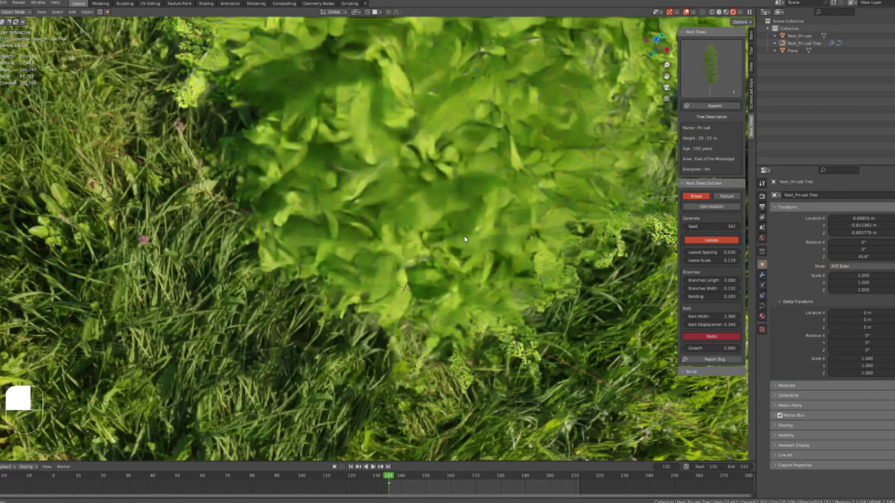
scroll(465, 239, down, 5)
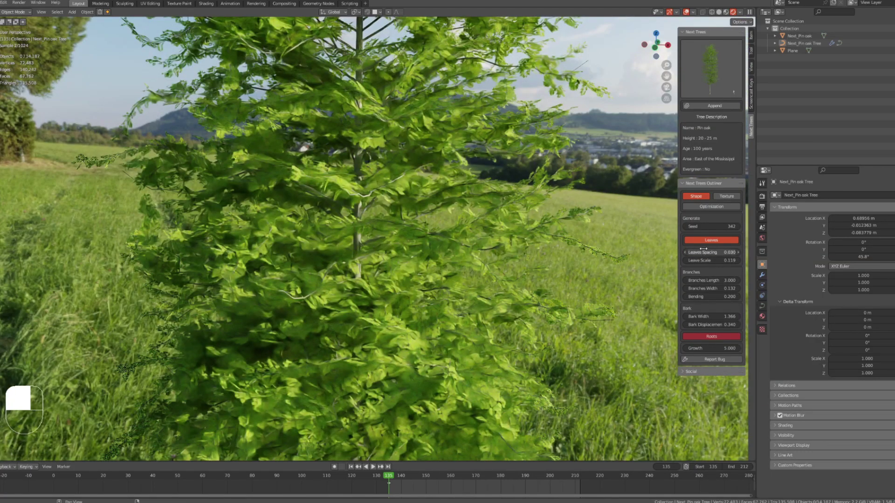
Step: Set the Leaves Spacing to 0.4, and try a Leave Scale of about 0.304 before undoing that scale change
click(702, 249)
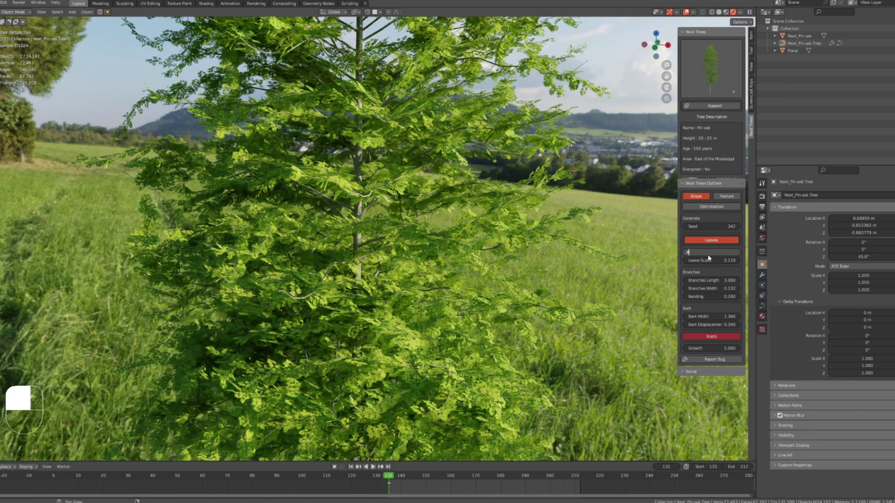
text(.4)
key(Return)
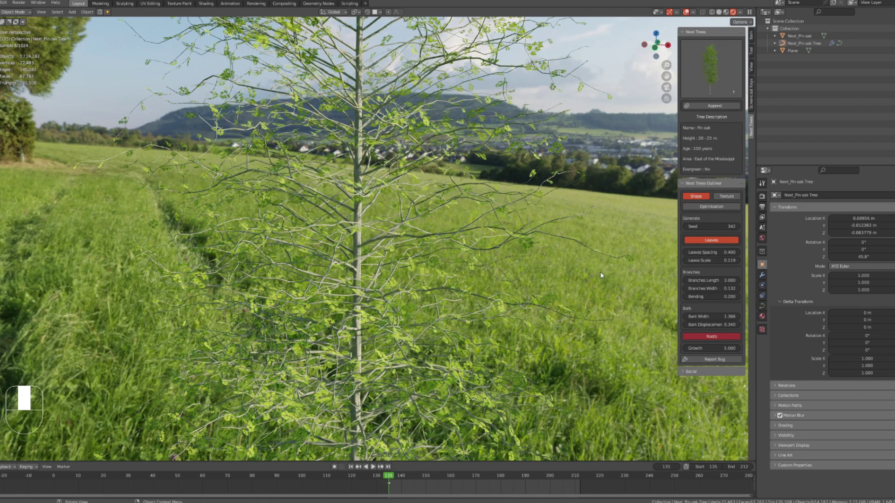
shift+drag(702, 260, 755, 260)
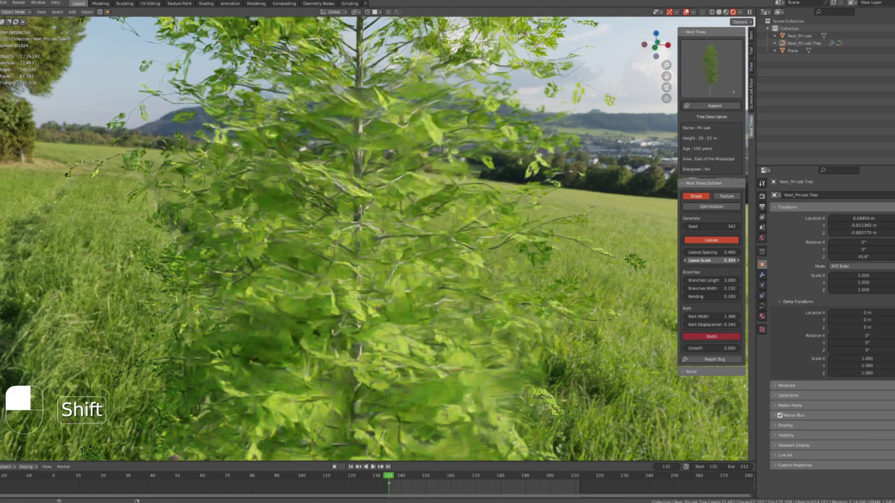
key(shift+Tab)
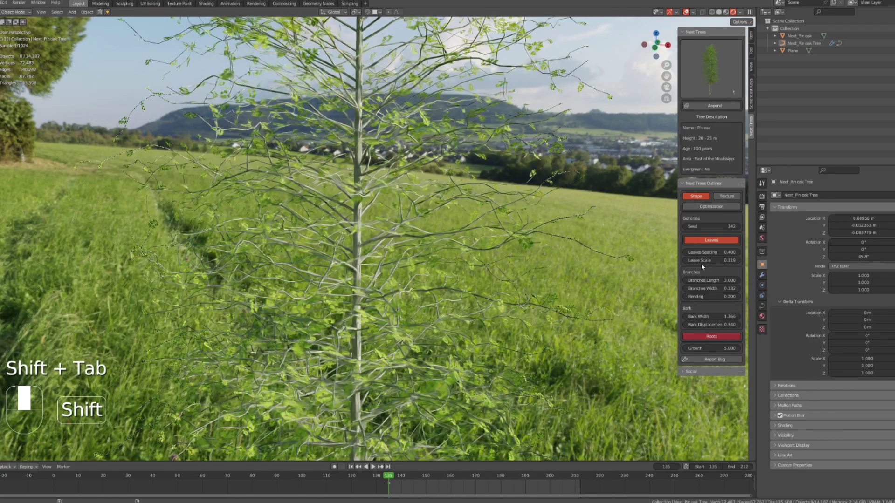
Step: Try longer branches on the pin oak, with a Branches Length of about 3.524 and of 5
scroll(555, 275, down, 4)
mouse_move(513, 279)
shift+middle_down()
mouse_move(504, 235)
mouse_move(511, 282)
shift+middle_up()
scroll(504, 235, down, 2)
shift+drag(713, 280, 727, 280)
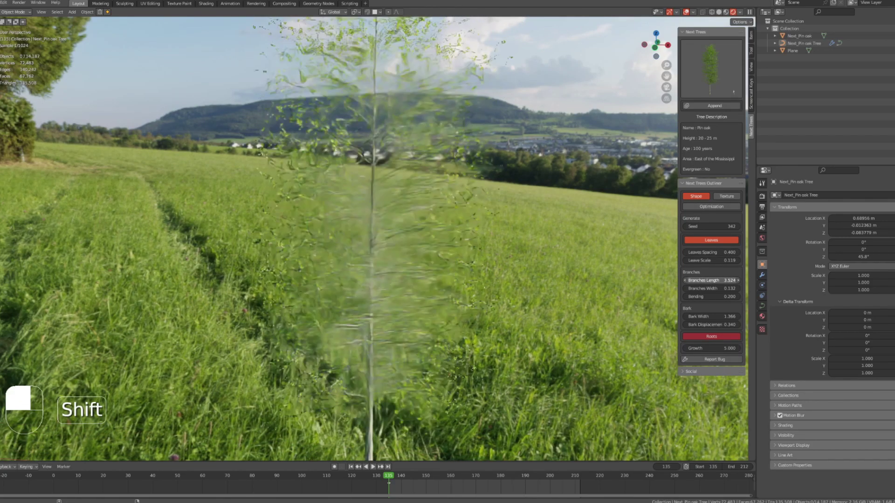
click(711, 280)
text(3)
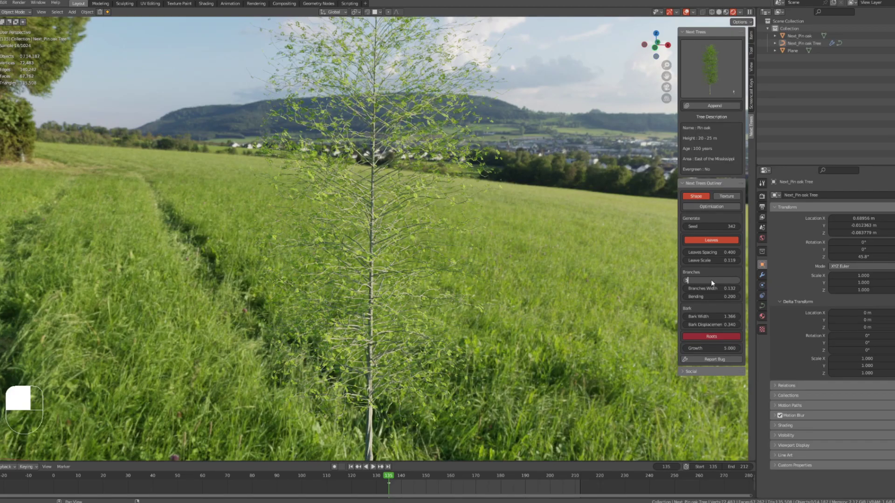
key(Return)
Step: Turn off the pin oak's leaves and set the Branches Length to 3
middle_drag(582, 260, 547, 298)
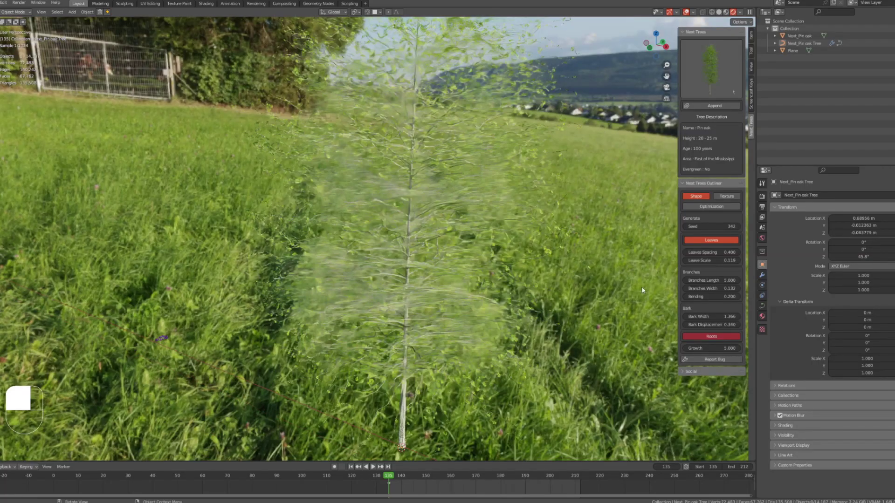
click(708, 239)
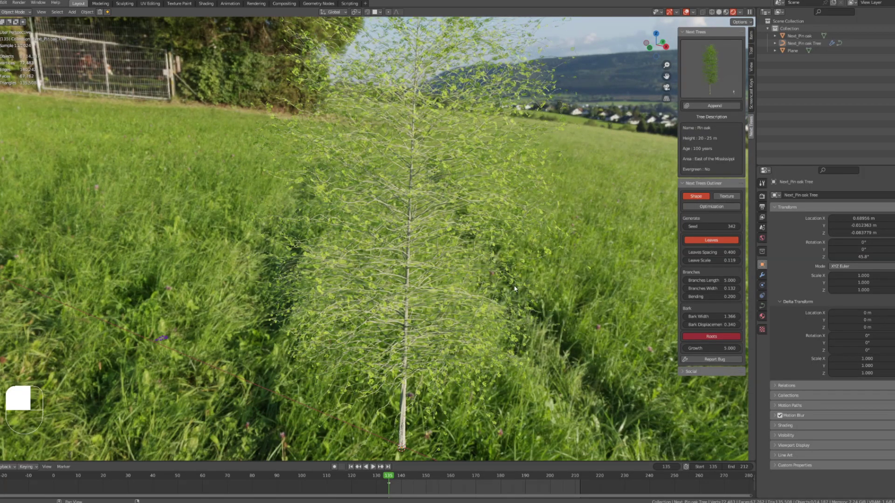
shift+middle_drag(495, 292, 443, 287)
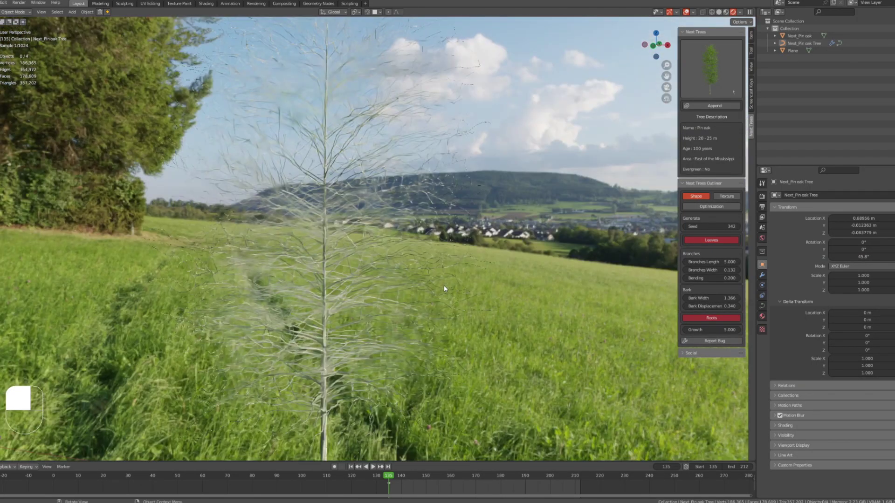
shift+middle_drag(365, 263, 399, 275)
scroll(392, 276, down, 1)
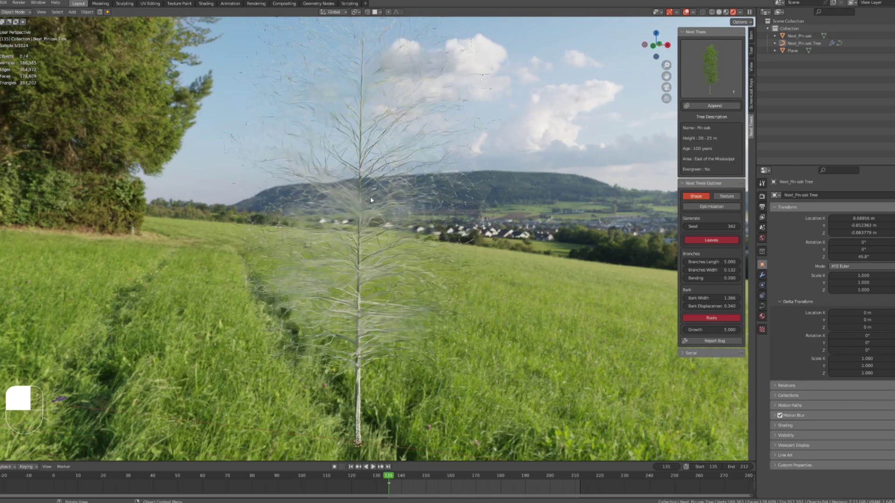
click(723, 262)
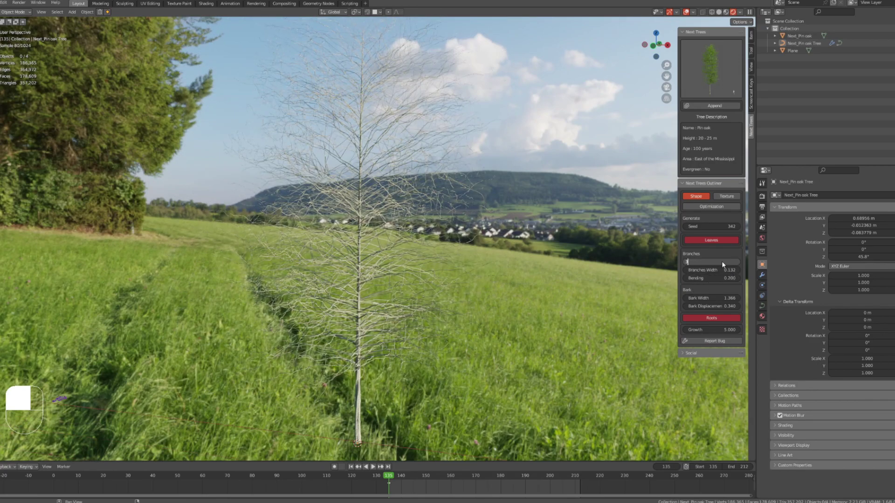
key(Return)
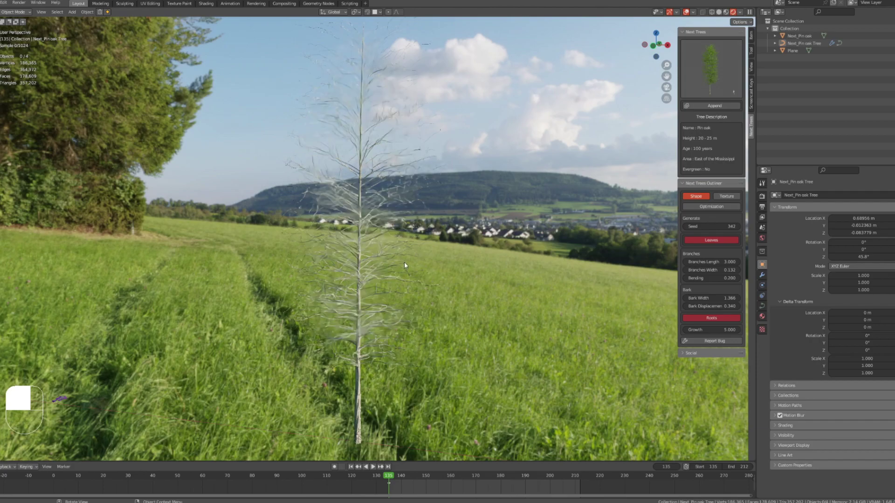
Step: Try a branch Bending of 0.841, undo it, and set the Bending to -0.387
shift+drag(709, 278, 823, 278)
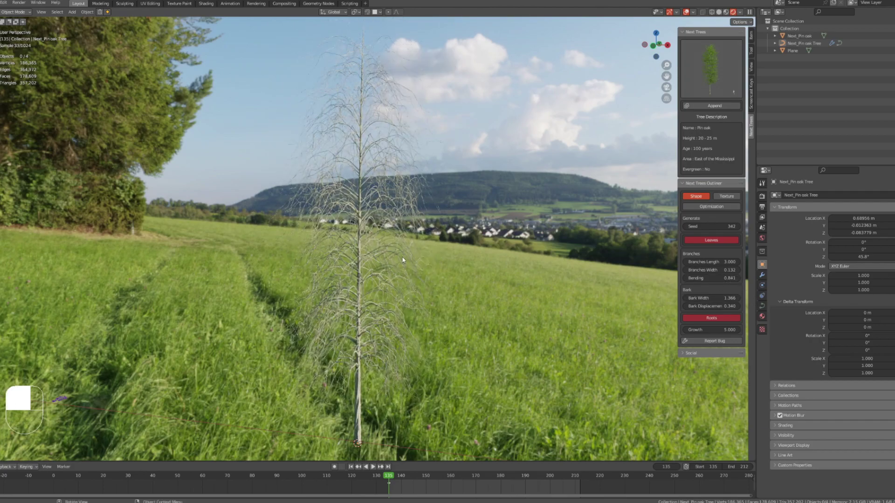
key(ctrl+z)
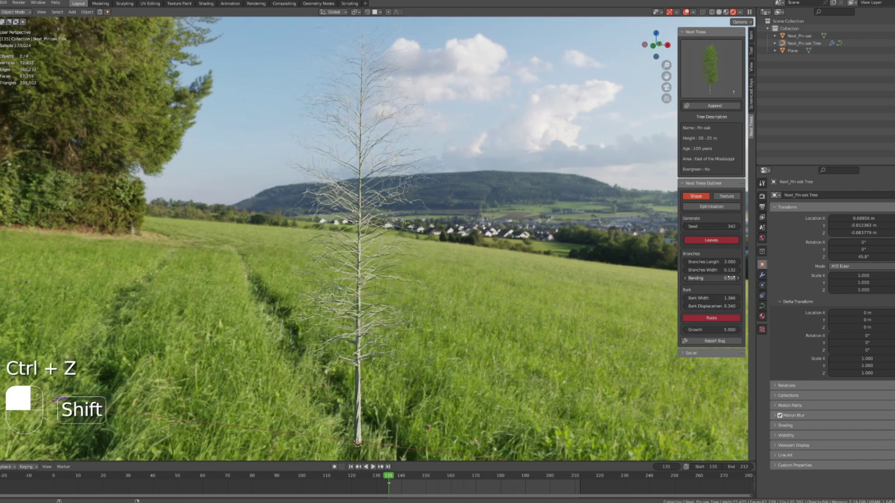
shift+drag(727, 278, 627, 278)
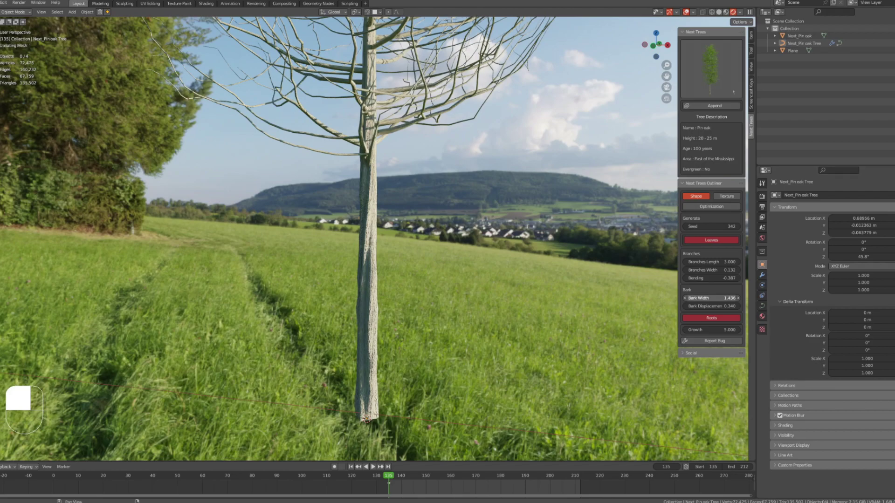
Step: Thicken the trunk by setting the Bark Width to 2.956
drag(713, 298, 744, 298)
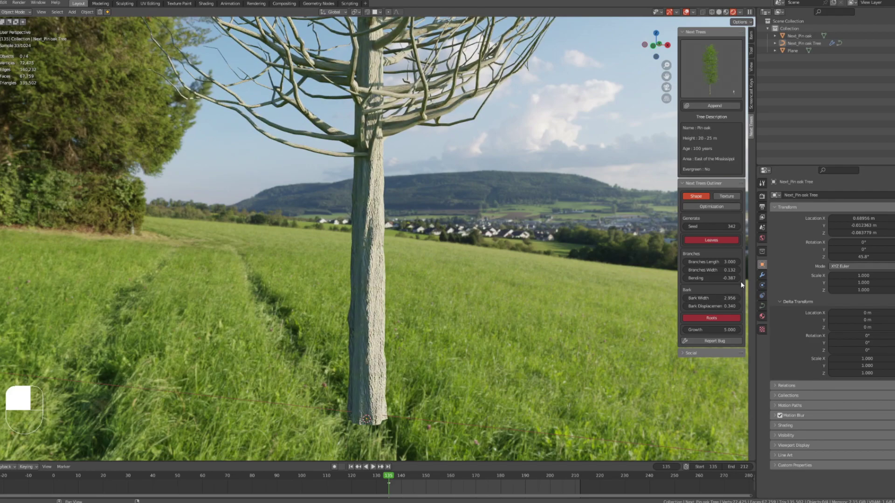
Step: Roughen the trunk by raising the Bark Displacement to 0.498
middle_drag(420, 301, 434, 317)
key(shift)
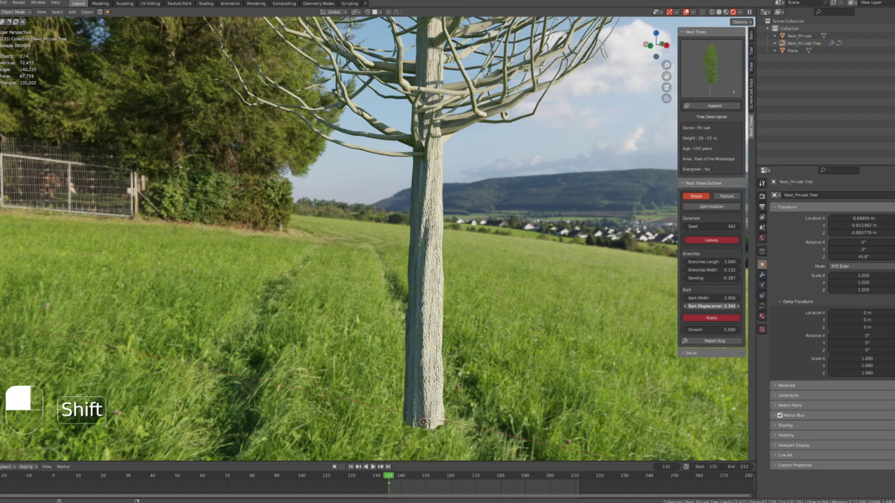
shift+drag(712, 306, 738, 307)
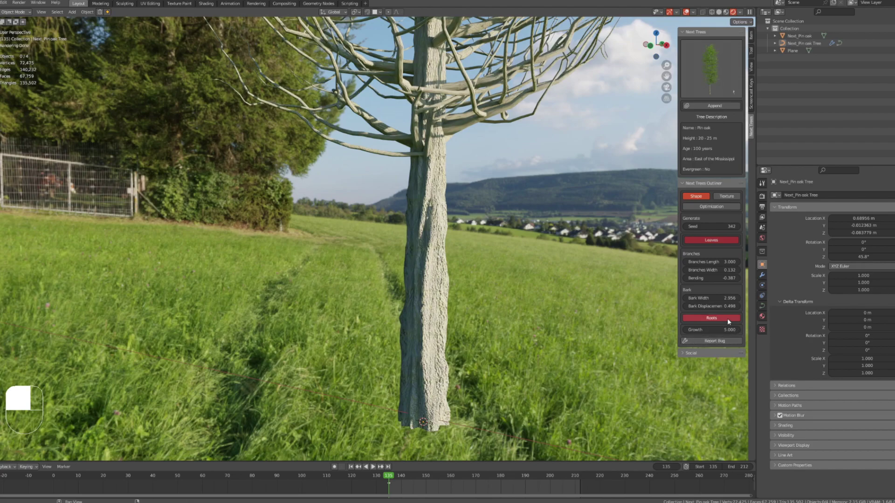
scroll(507, 325, down, 1)
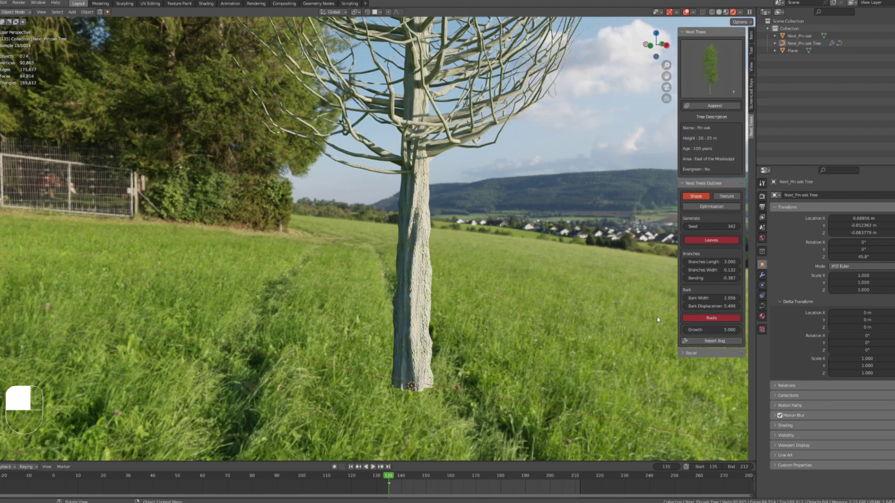
Step: Turn on the pin oak's roots and turn its leaves back on
click(717, 318)
middle_drag(464, 365, 432, 317)
scroll(432, 320, down, 2)
shift+middle_drag(445, 245, 424, 287)
scroll(434, 320, down, 1)
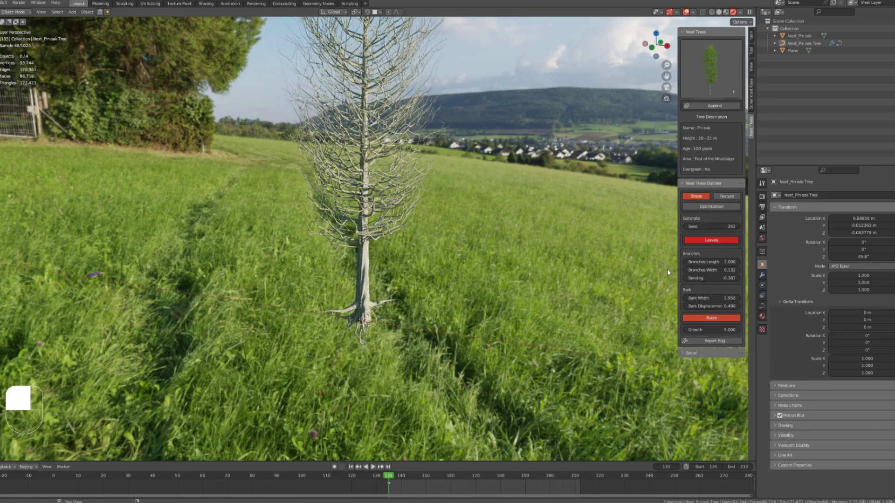
click(711, 240)
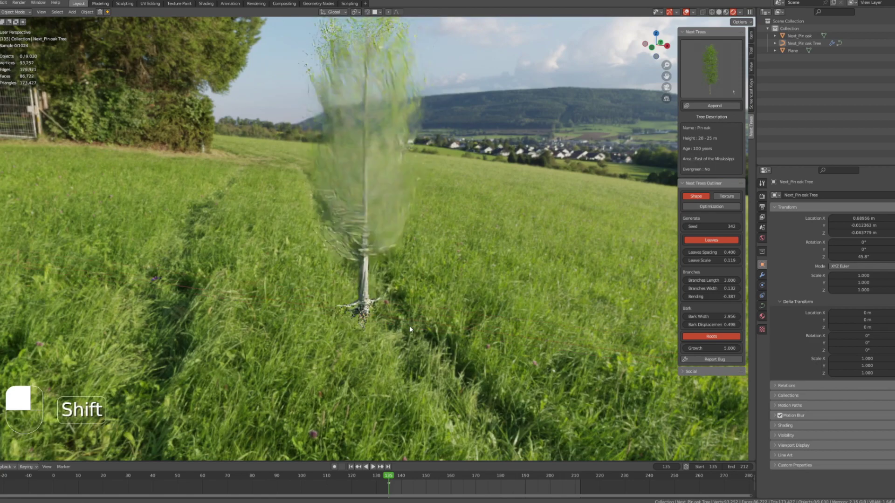
Step: Set the tree's Growth to 0, and gradually raise it to about 5.15 to grow the tree back
click(715, 348)
text(0)
key(Return)
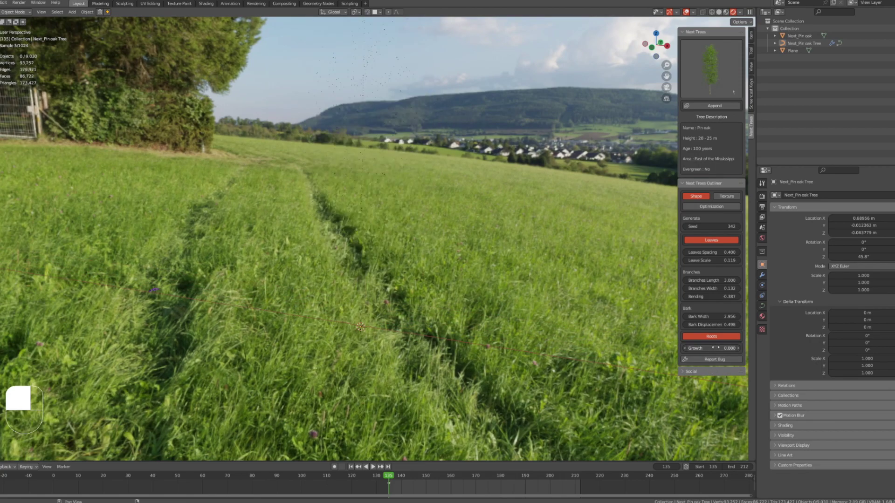
shift+drag(713, 348, 747, 348)
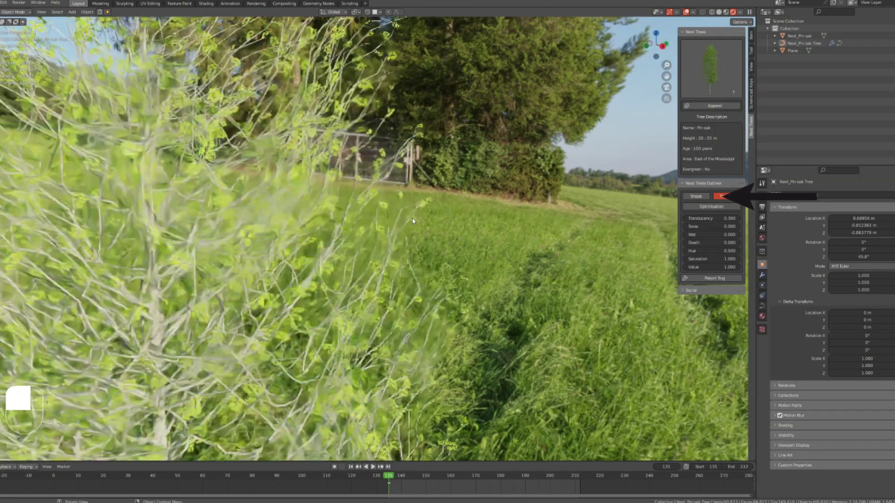
Step: Inspect the leaves up close, try a Snow amount of 1 on the tree's texture, and reset it to 0
shift+middle_drag(412, 221, 413, 333)
scroll(412, 333, up, 3)
shift+middle_drag(365, 276, 410, 328)
scroll(407, 322, up, 5)
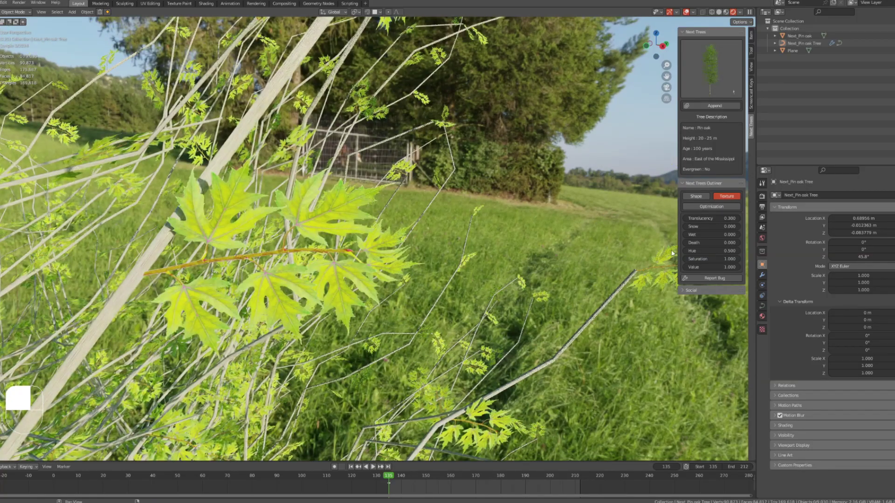
scroll(611, 241, down, 5)
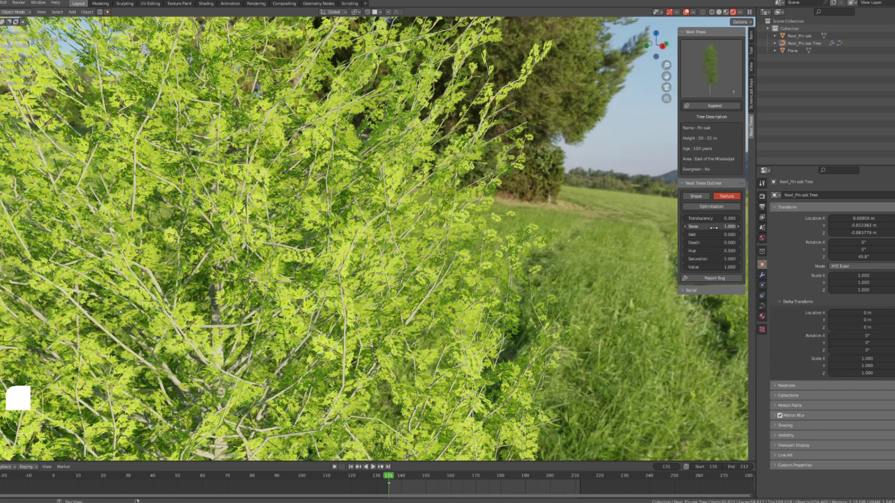
key(Return)
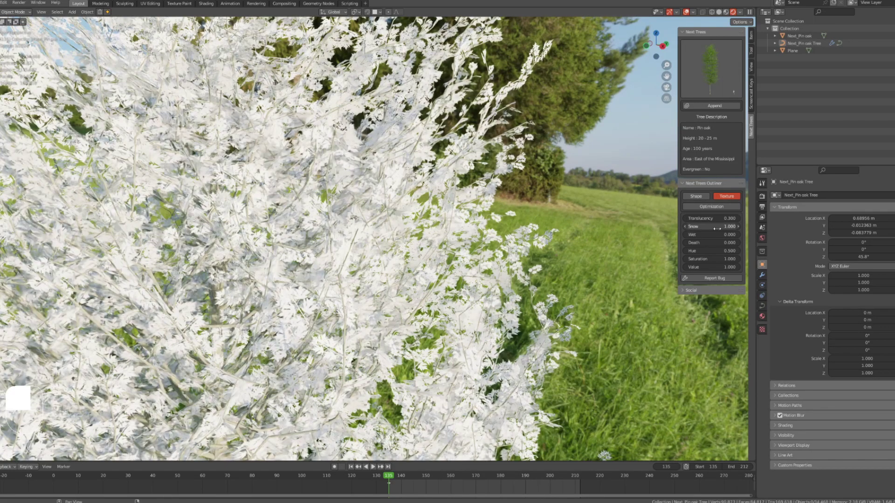
click(716, 227)
text(0.0)
key(Return)
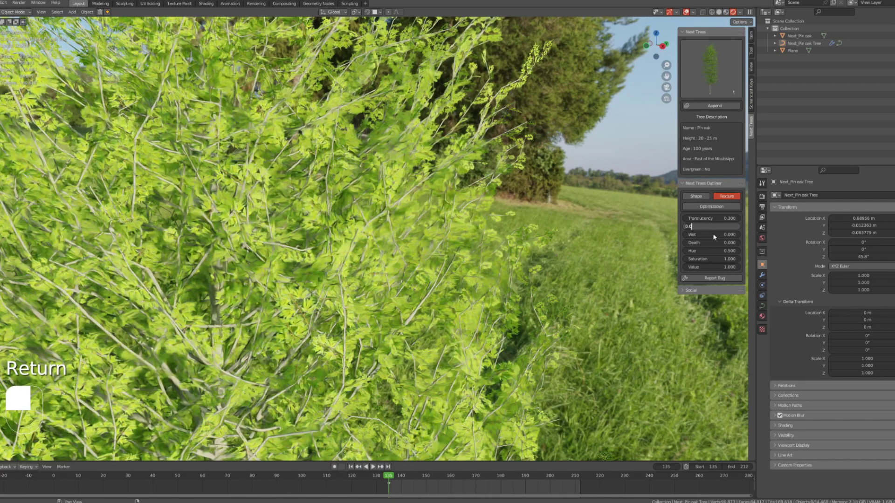
Step: Try a Wet amount of 1 on the tree's texture and reset it to 0
click(713, 235)
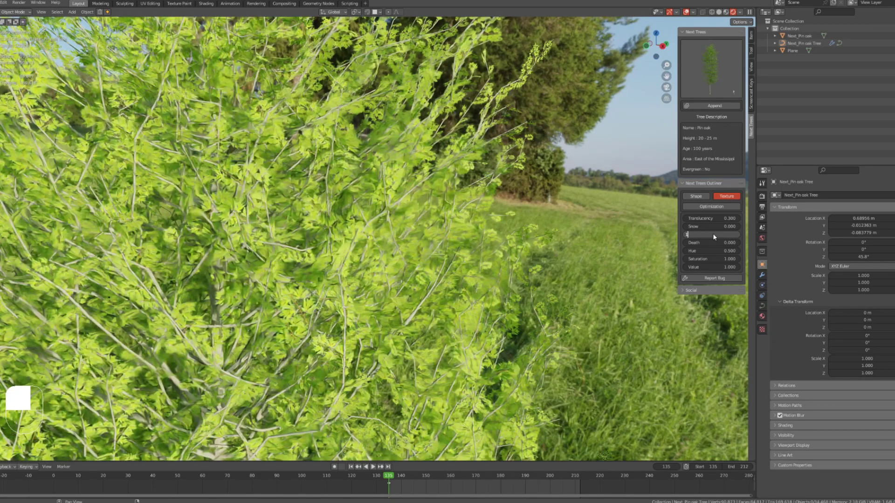
key(Return)
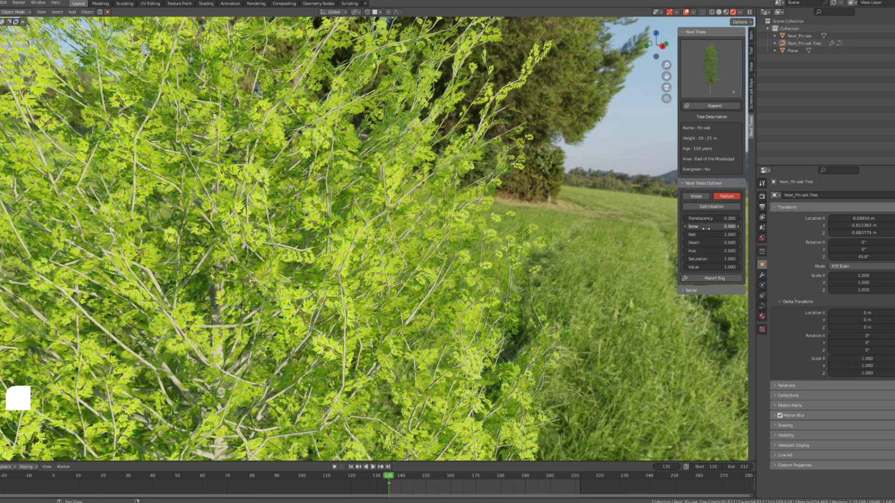
click(709, 233)
text(0)
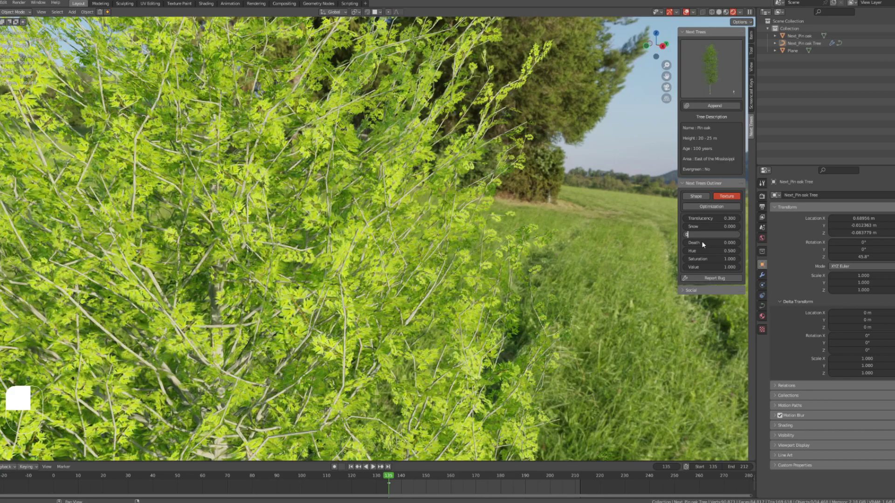
Step: Set the tree texture's Death amount to 1
key(Tab)
text(1)
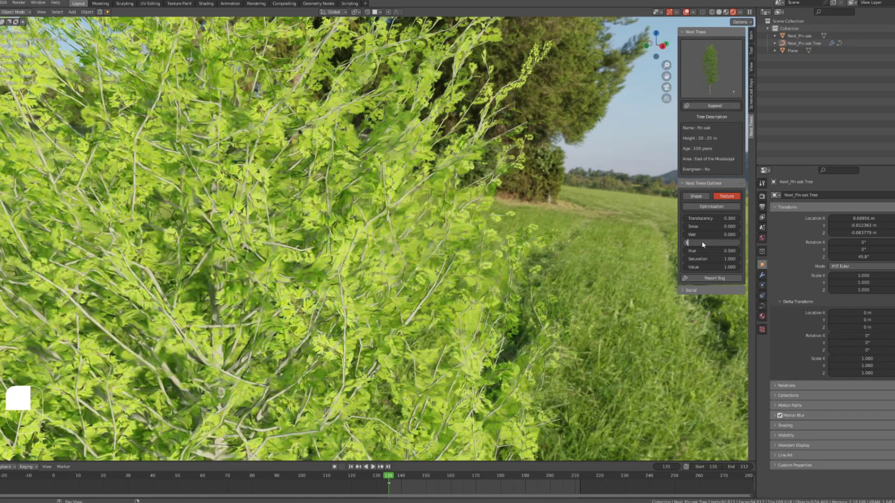
key(Return)
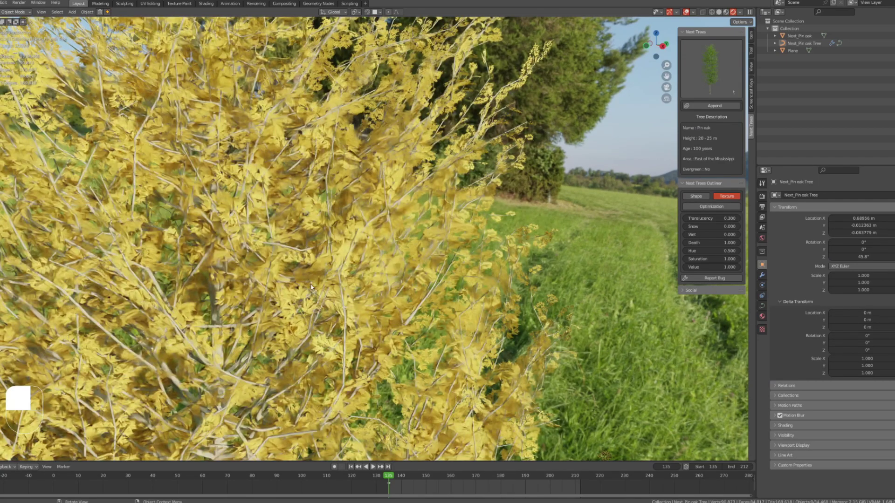
Step: Thin out the foliage by setting the Leaves Spacing to 0.4 in the shape settings
click(696, 196)
click(725, 252)
text(0.1)
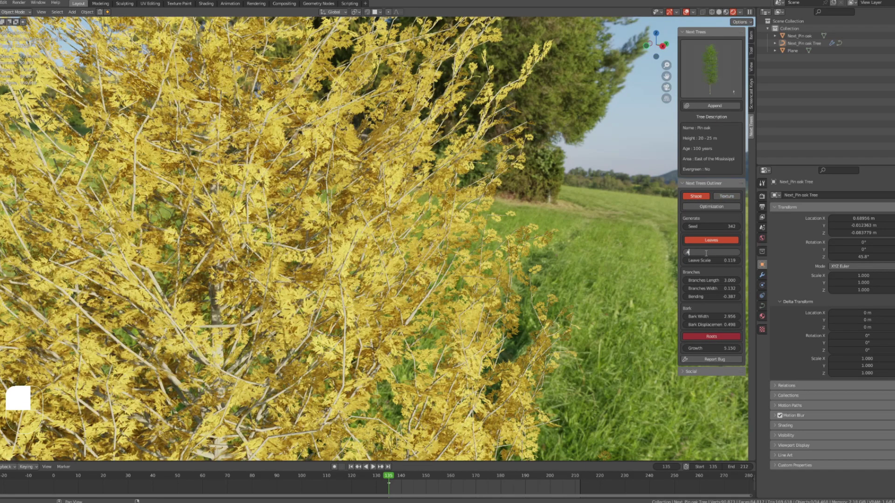
key(Return)
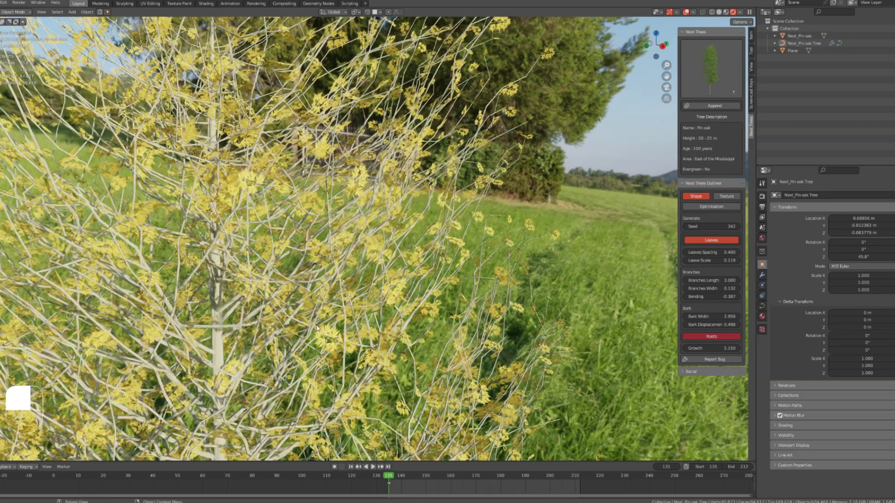
Step: Recolor the leaves pink by lowering the texture Hue to 0.225
scroll(406, 237, down, 7)
shift+middle_drag(407, 237, 415, 275)
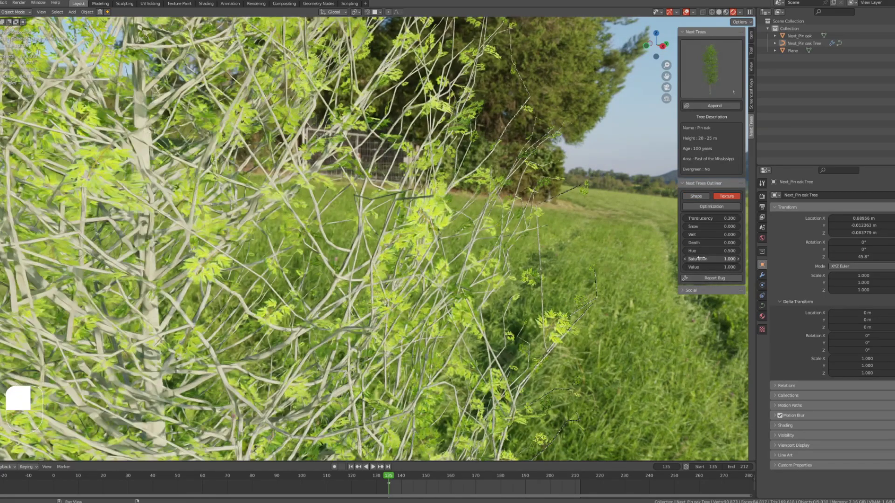
drag(719, 251, 692, 250)
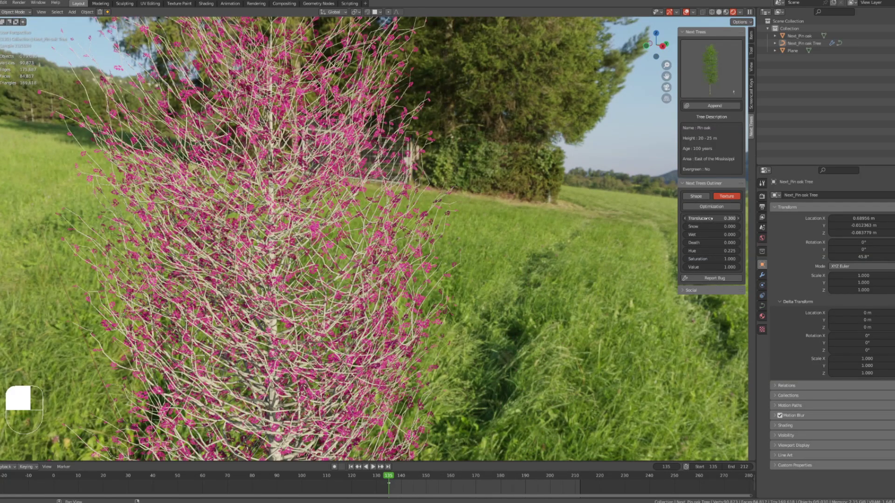
Step: Show the tree's optimization settings and select the whole pin oak in the scene
click(716, 208)
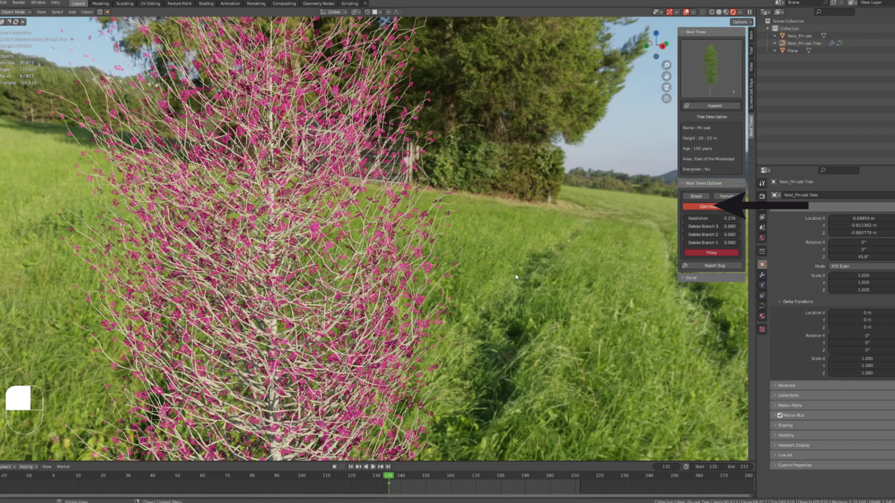
shift+middle_drag(516, 273, 472, 250)
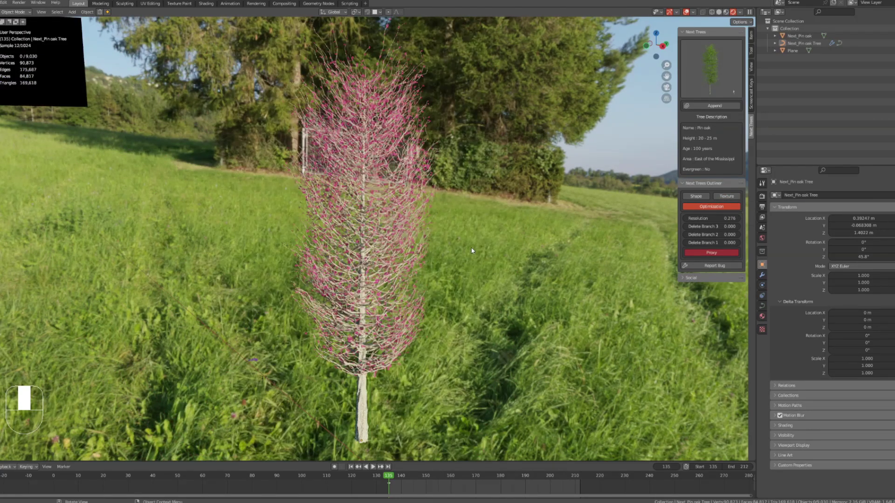
click(347, 230)
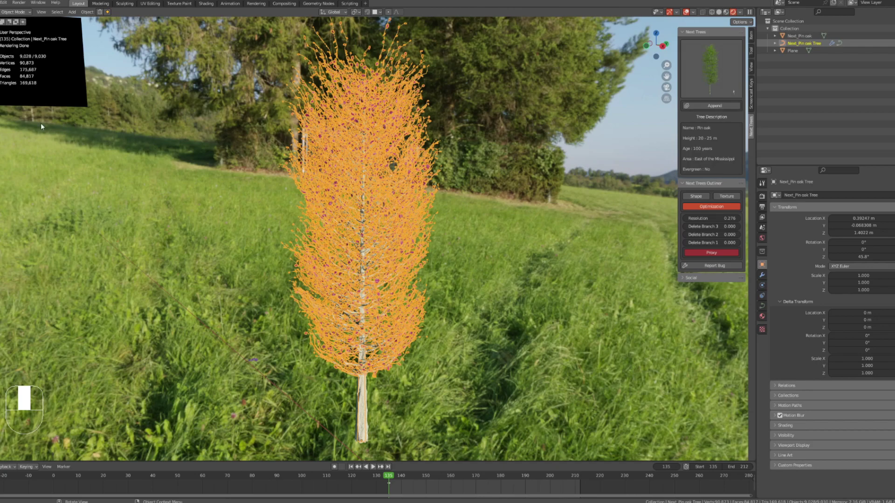
Step: Annotate two freehand lines on the meadow beside the tree, erase them, and return to the selection tool
click(1, 122)
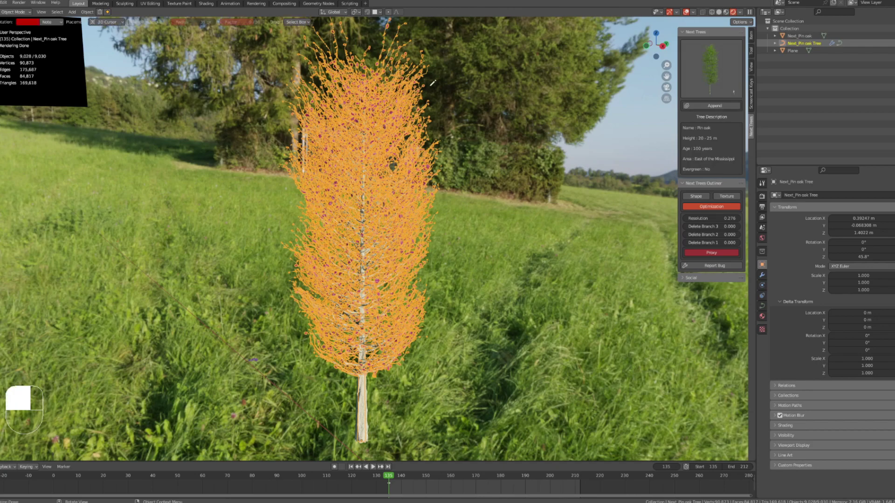
mouse_move(52, 239)
mouse_down()
mouse_move(96, 197)
mouse_move(152, 214)
mouse_move(215, 203)
mouse_up()
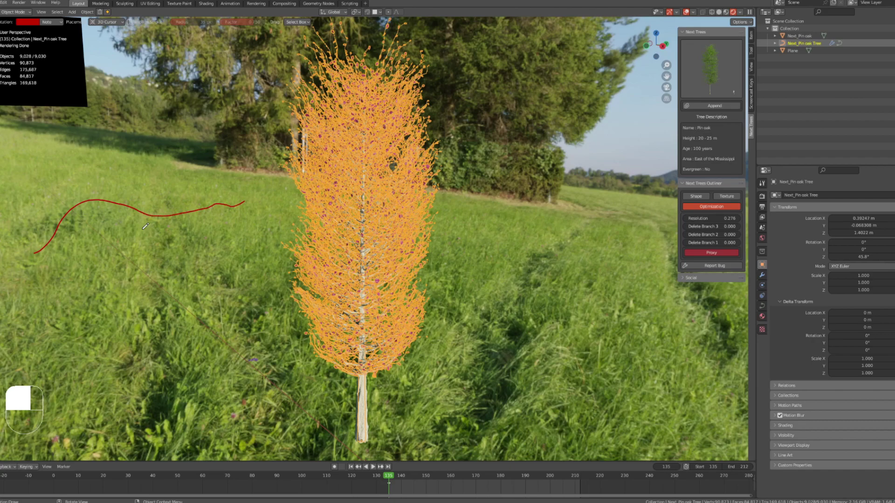
drag(44, 287, 208, 219)
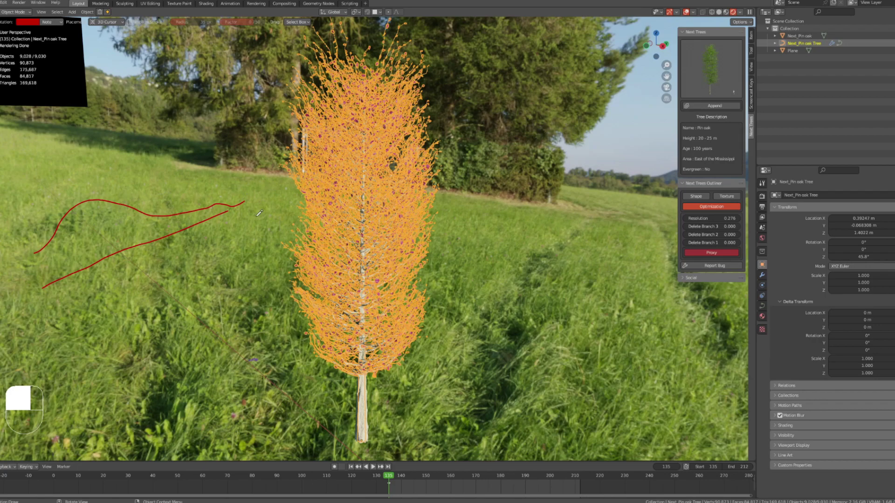
mouse_move(250, 197)
ctrl+mouse_down()
mouse_move(70, 250)
mouse_move(56, 239)
ctrl+mouse_up()
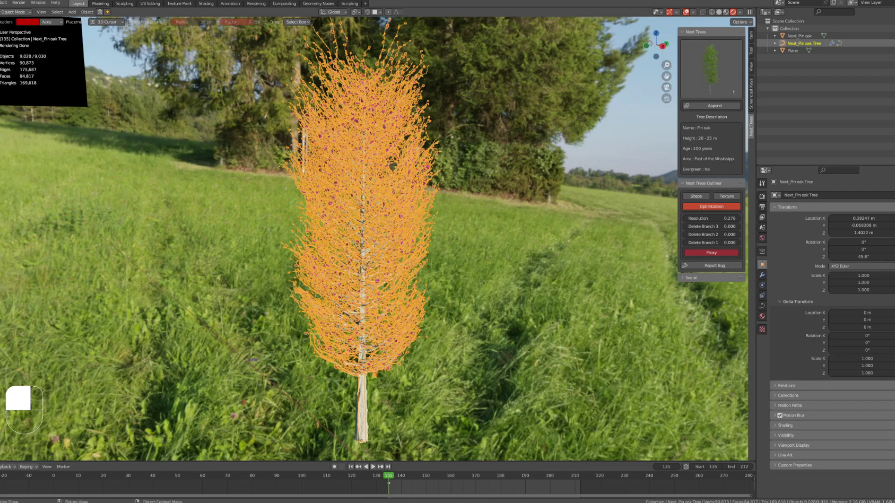
click(1, 35)
Step: Try an optimization Resolution of 2 and check the tree both deselected and selected
double_click(716, 220)
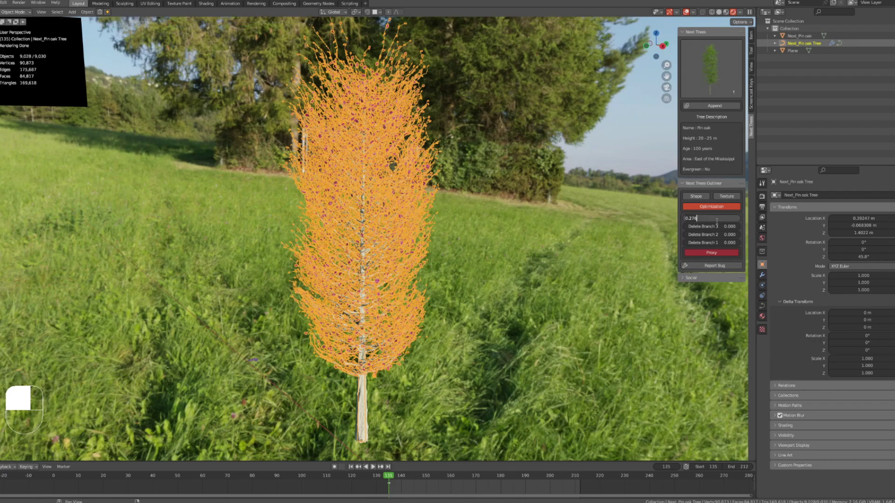
text(2)
key(Return)
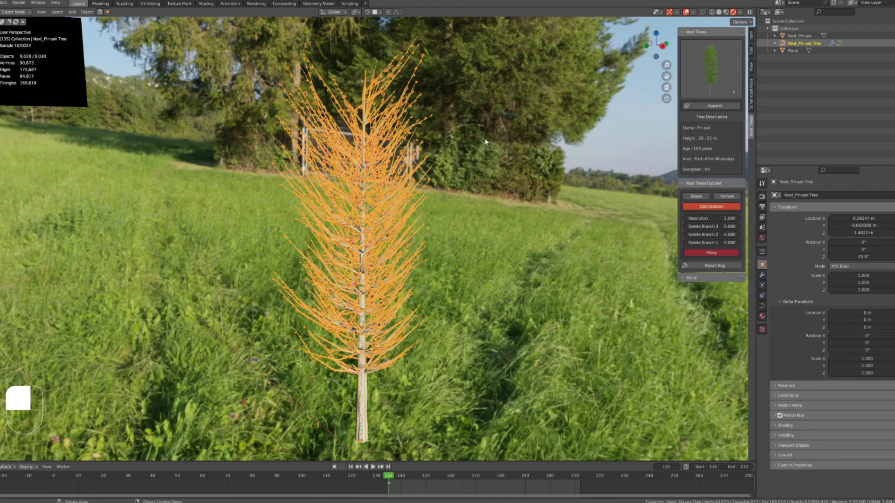
click(485, 141)
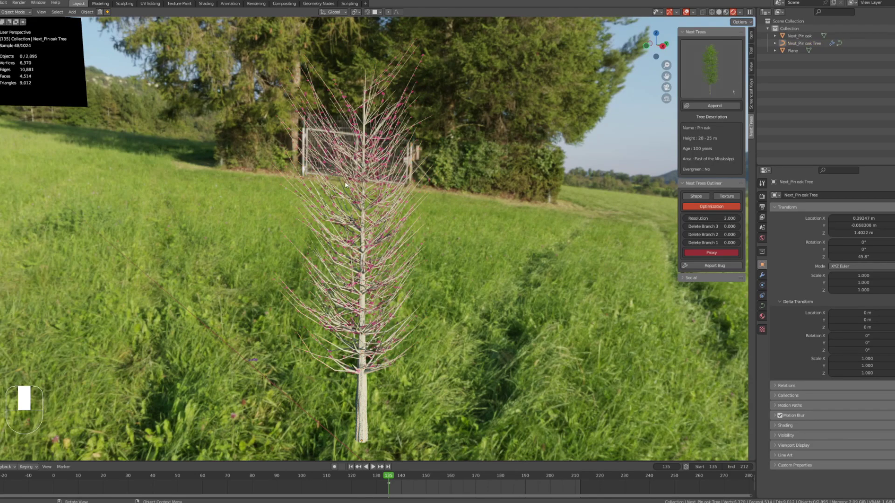
click(346, 185)
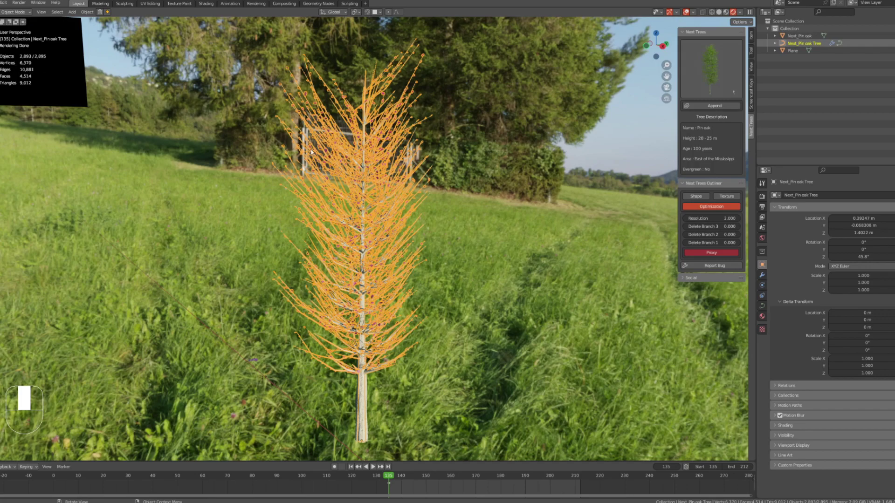
Step: Try optimization Resolution values of 0.1 and 0.5 on the pin oak
click(727, 218)
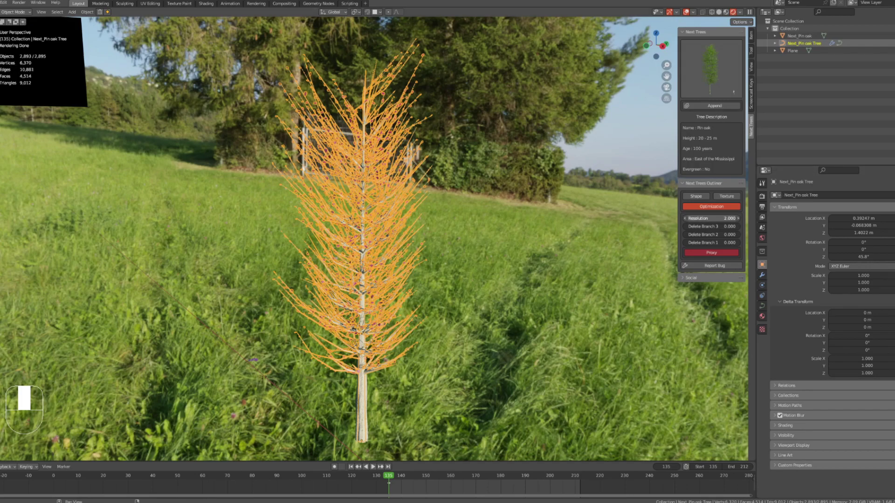
text(2.0)
key(Return)
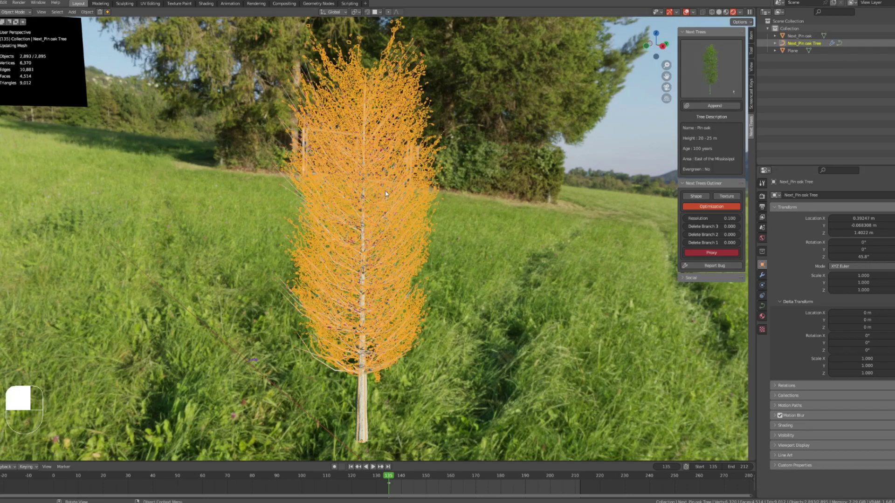
click(718, 218)
text(1)
key(Return)
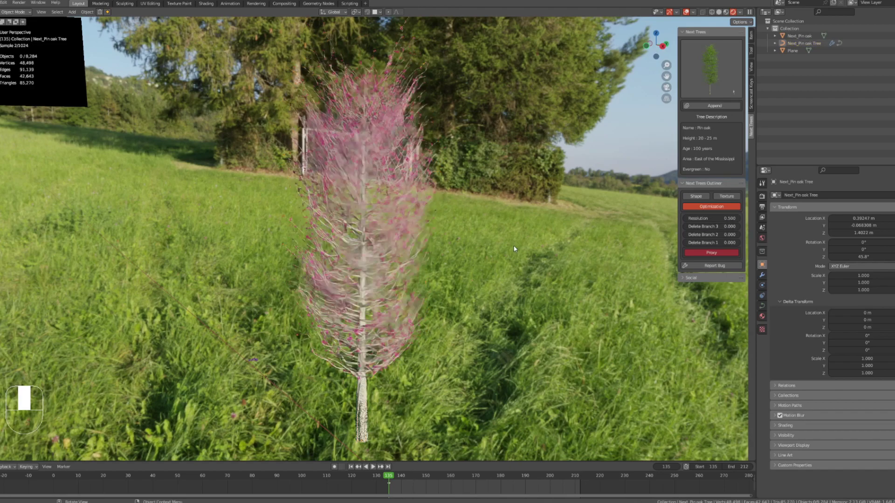
Step: Set the pin oak's optimization Resolution to 0.7
click(715, 220)
text(0.5)
key(BackSpace)
text(7)
key(Return)
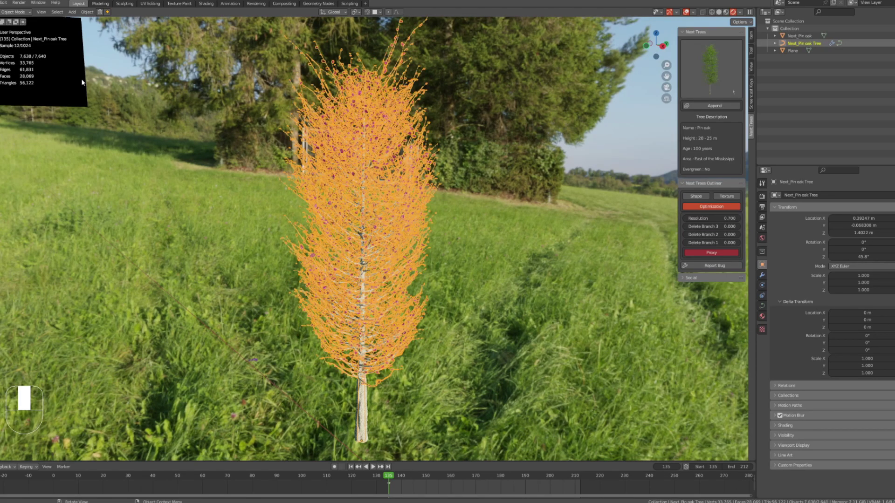
Step: Deselect the pin oak and annotate a freehand trunk with forking branches on the meadow beside it
click(476, 245)
click(1, 121)
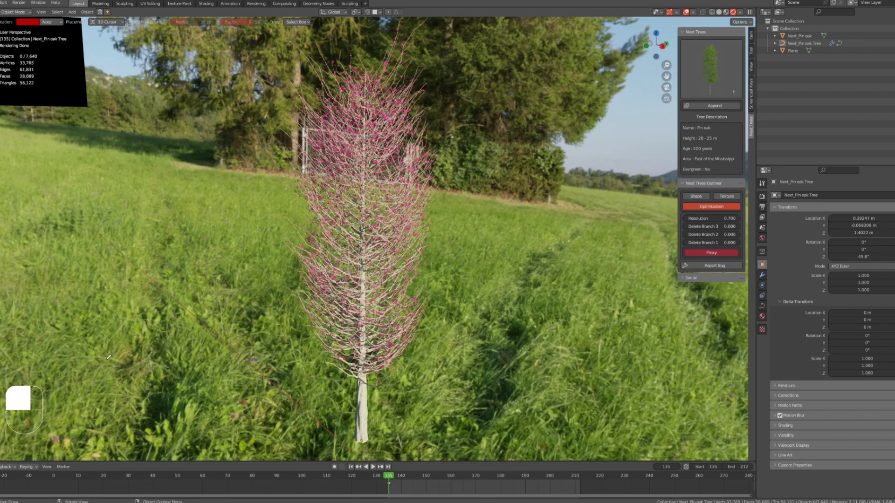
drag(107, 359, 122, 87)
drag(116, 246, 183, 169)
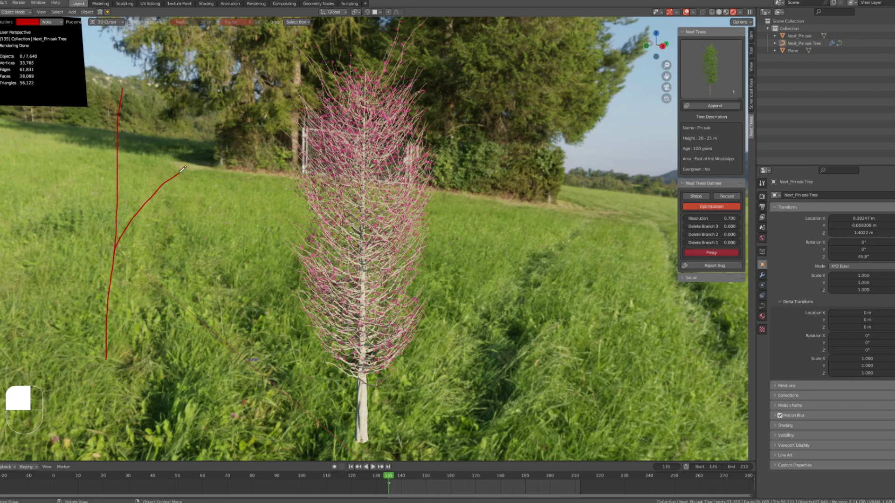
drag(115, 201, 57, 145)
drag(158, 200, 226, 214)
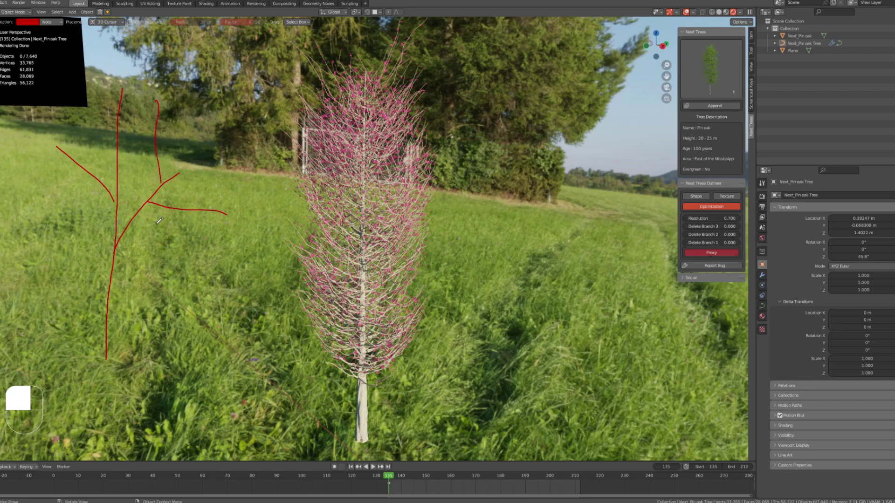
Step: Add smaller twigs and circled branch-level numbers 1, 2 and 3 to the annotated branches, and erase the whole sketch
mouse_move(174, 242)
mouse_down()
mouse_move(161, 215)
mouse_move(169, 239)
mouse_up()
mouse_move(195, 209)
mouse_down()
mouse_move(220, 189)
mouse_move(229, 249)
mouse_up()
drag(215, 179, 203, 190)
mouse_move(218, 238)
mouse_down()
mouse_move(212, 282)
mouse_move(243, 252)
mouse_move(247, 219)
mouse_up()
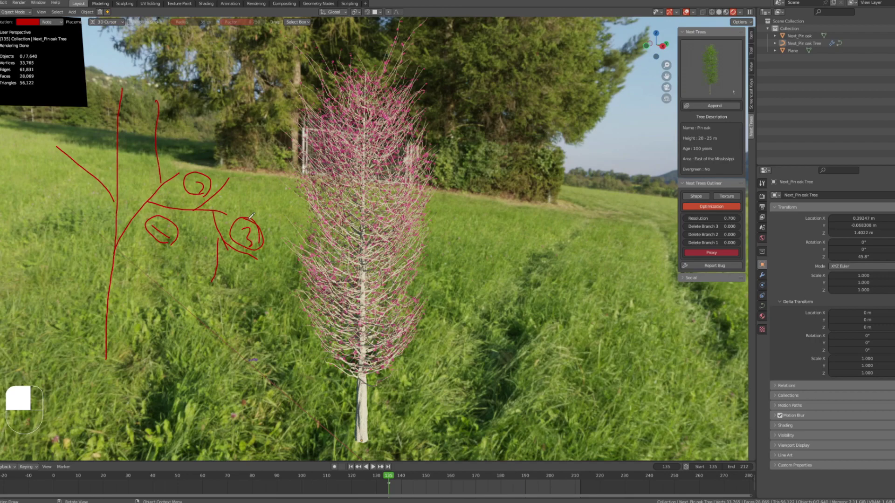
mouse_move(271, 247)
ctrl+mouse_down()
mouse_move(212, 259)
mouse_move(237, 160)
mouse_move(70, 158)
ctrl+mouse_up()
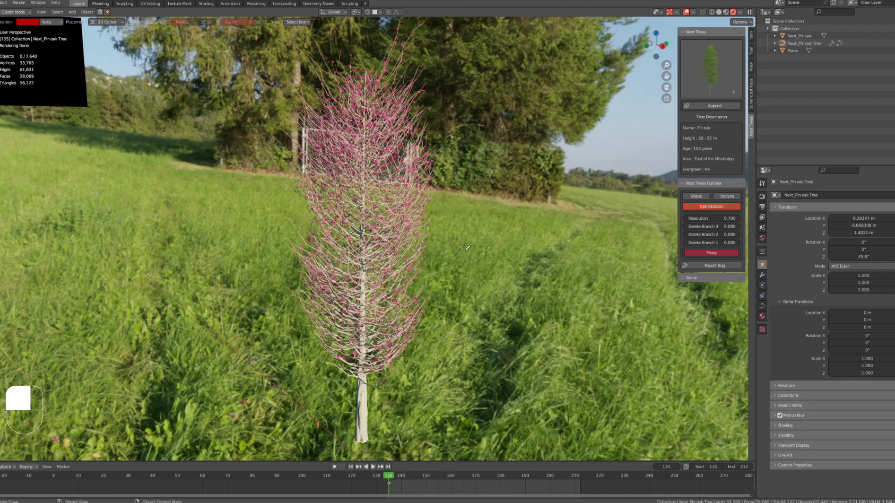
Step: Set Delete Branch 3, Delete Branch 2 and Delete Branch 1 to 1.000 on the pin oak and deselect it
drag(708, 227, 729, 231)
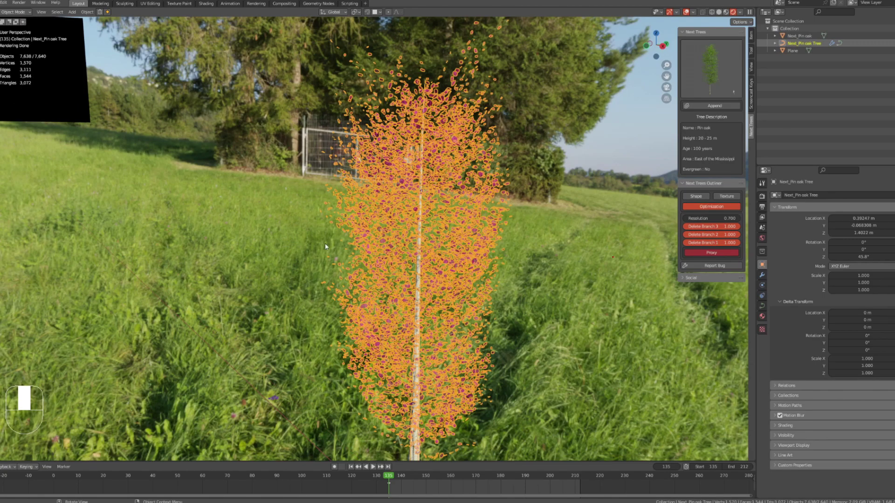
click(573, 254)
scroll(529, 295, down, 2)
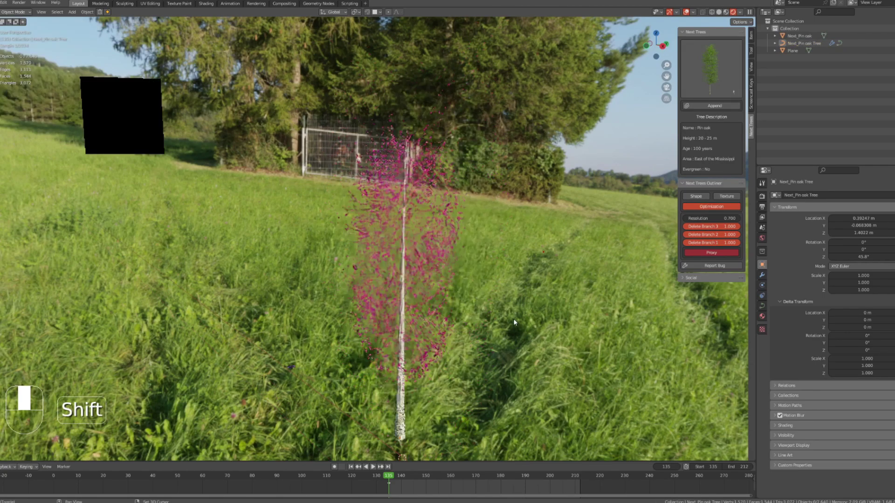
Step: Turn on the Proxy display for the pin oak and inspect the simplified shape from several angles and distances
shift+middle_drag(521, 309, 720, 263)
click(717, 254)
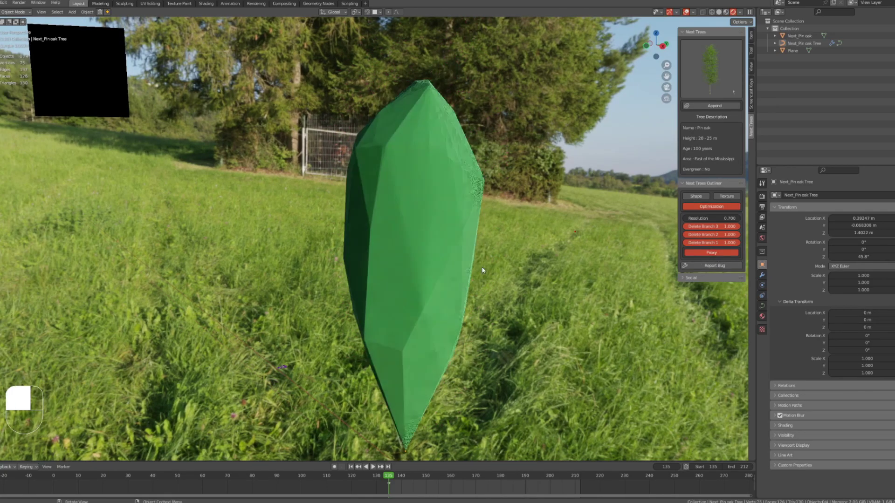
middle_drag(409, 265, 490, 264)
scroll(349, 293, down, 4)
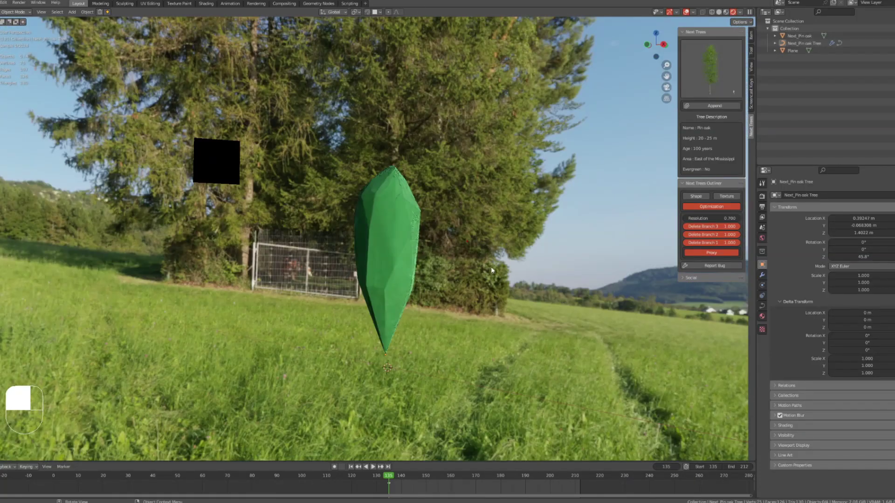
scroll(489, 267, up, 3)
shift+middle_drag(461, 297, 475, 265)
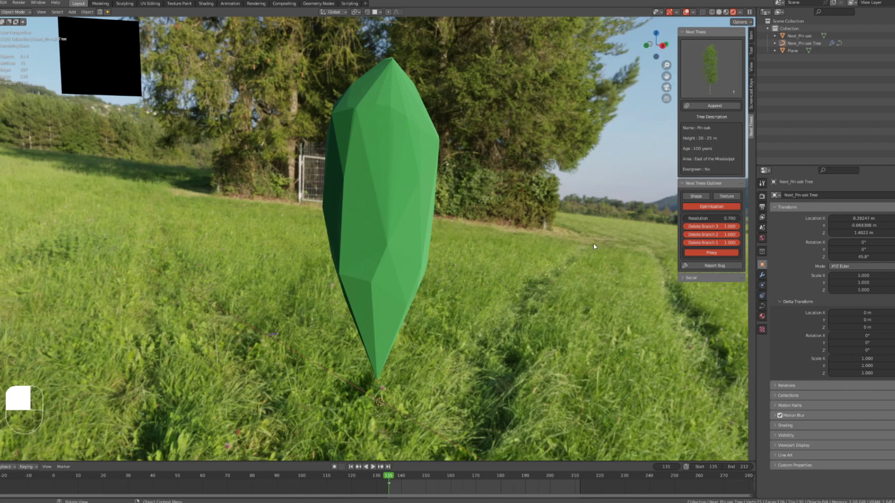
key(shift)
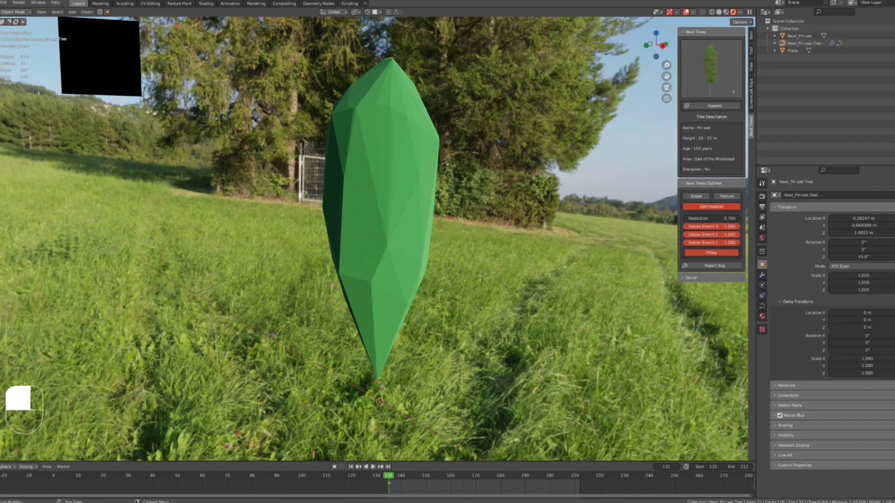